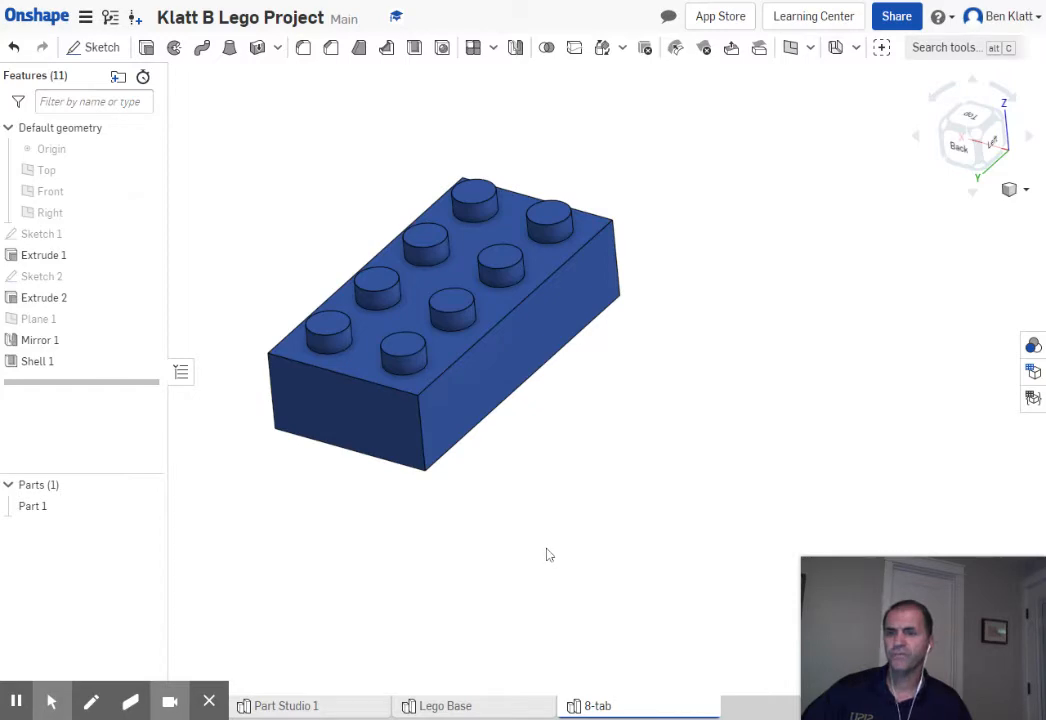
- Review the Lego Base and the 8-tab brick's two extrusions, comparing the New and Add options for the tab extrusion
click(452, 706)
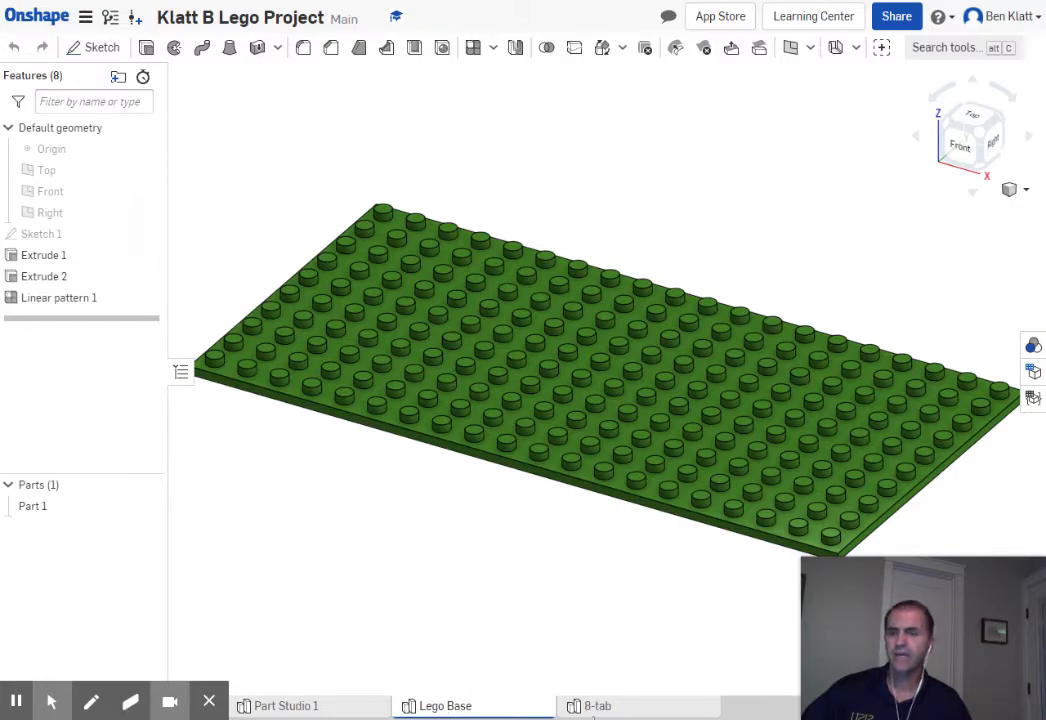
click(603, 707)
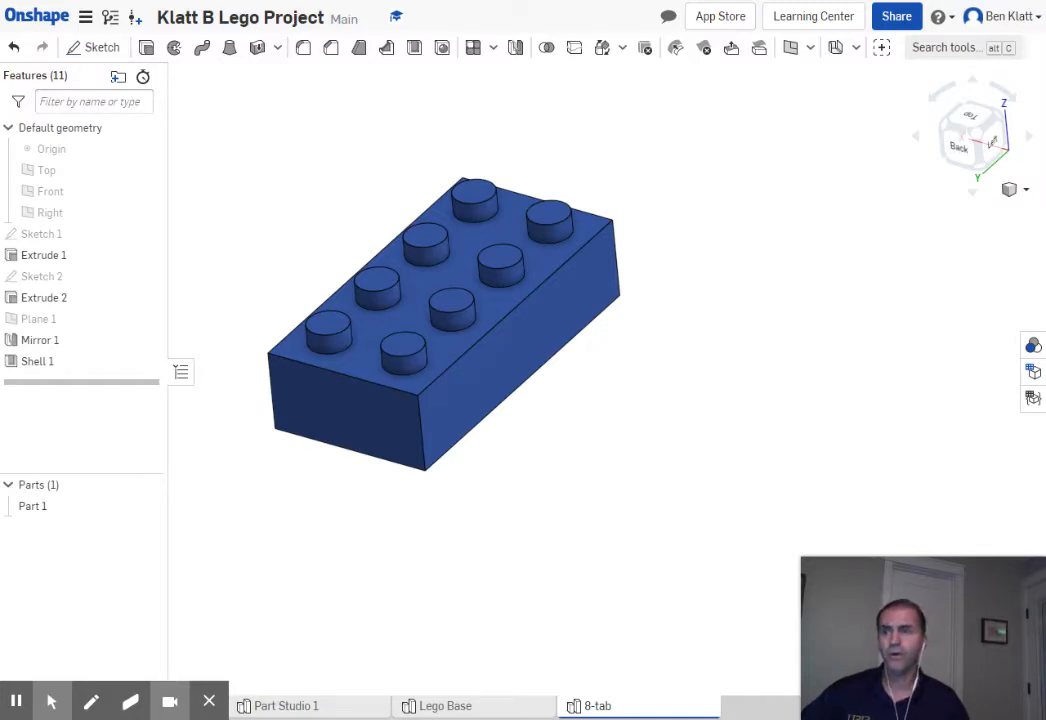
double_click(43, 256)
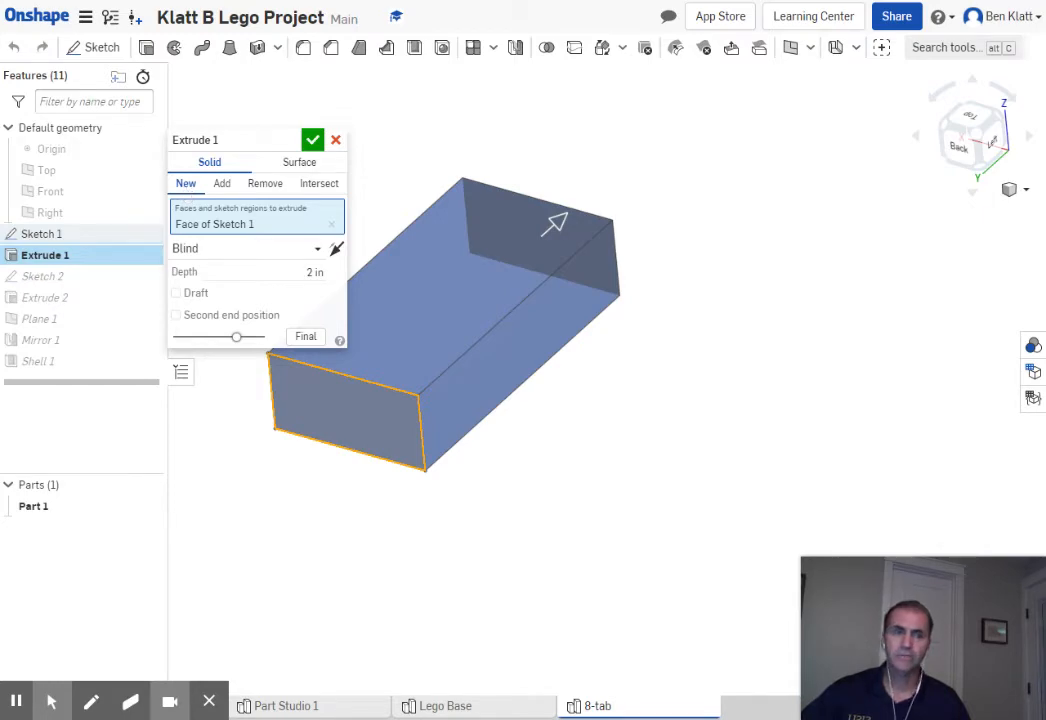
click(314, 142)
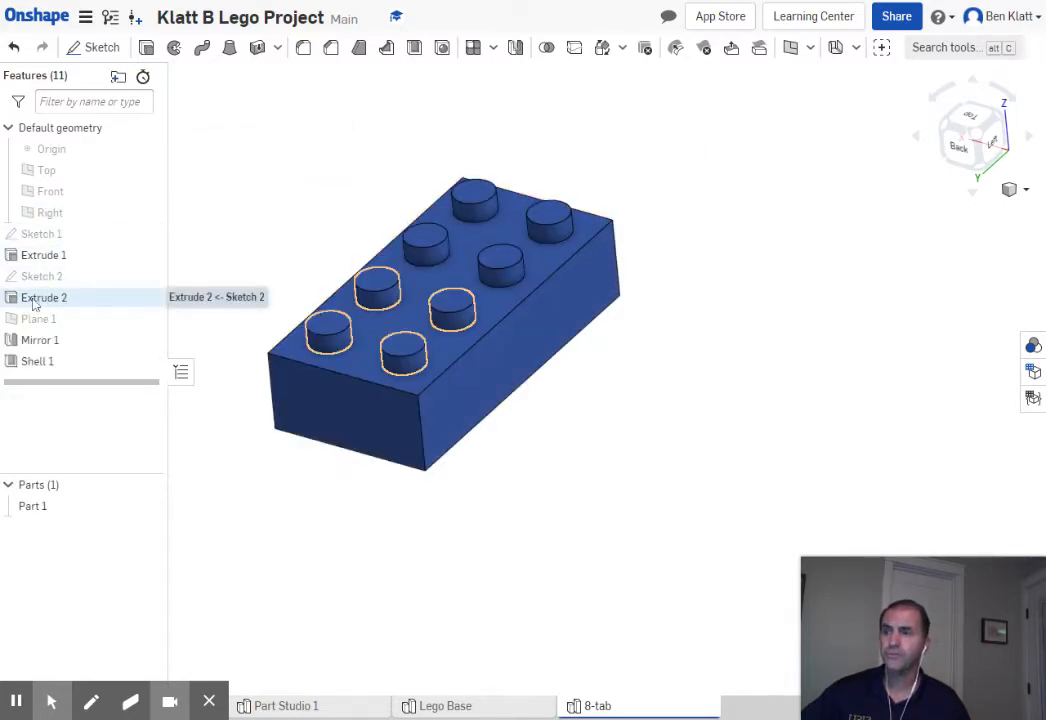
double_click(37, 298)
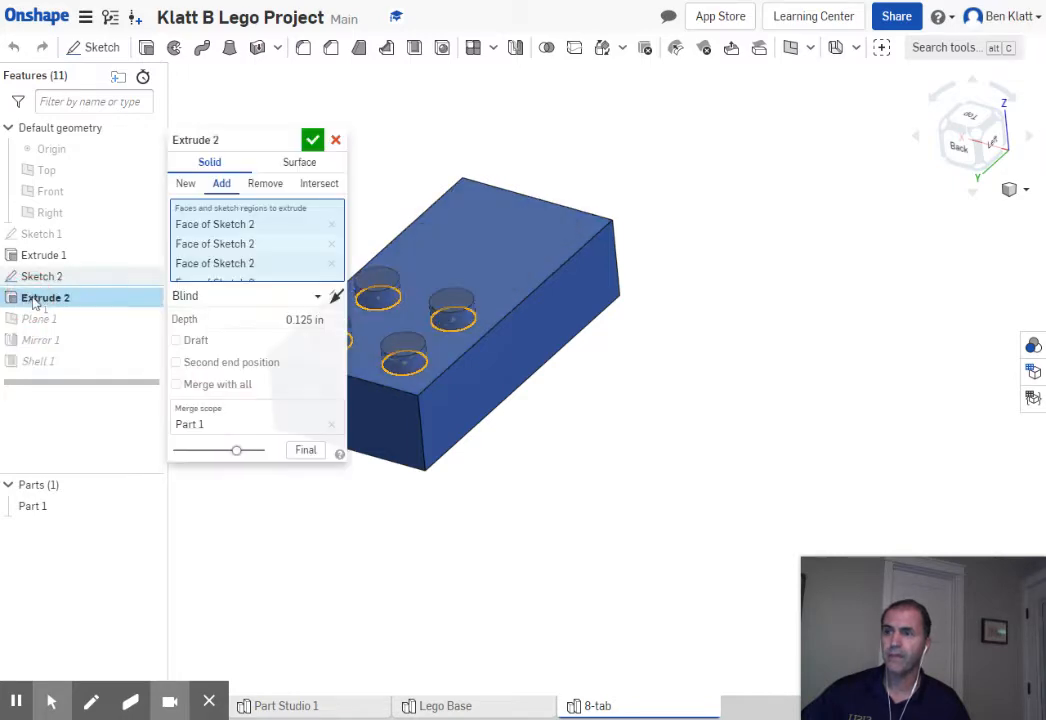
click(185, 185)
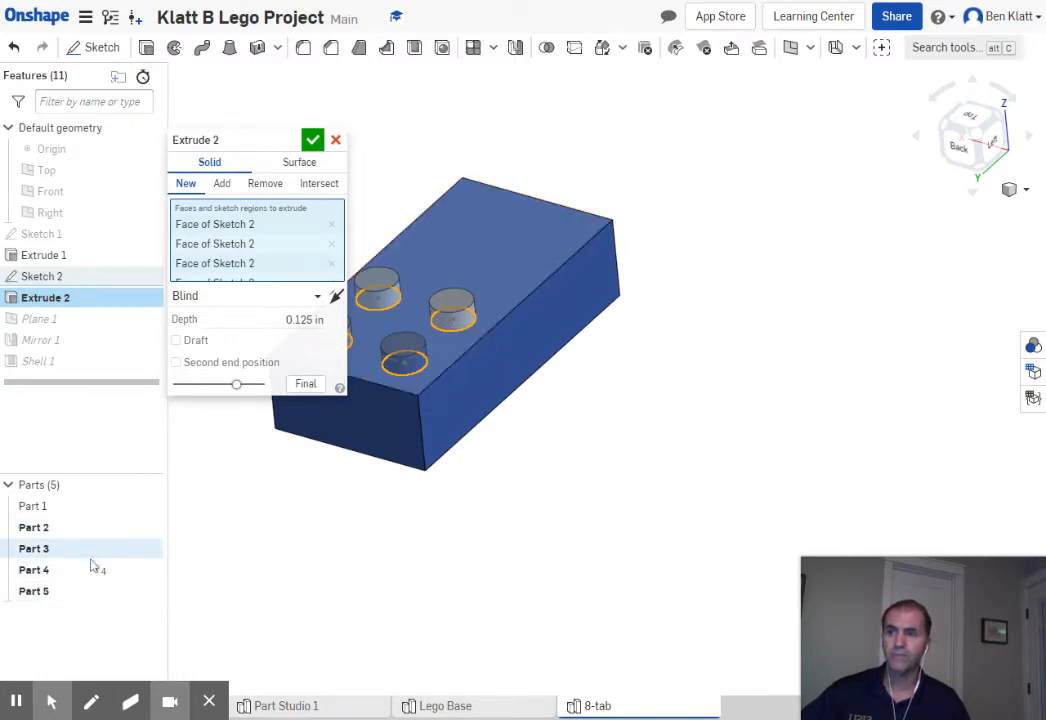
click(222, 183)
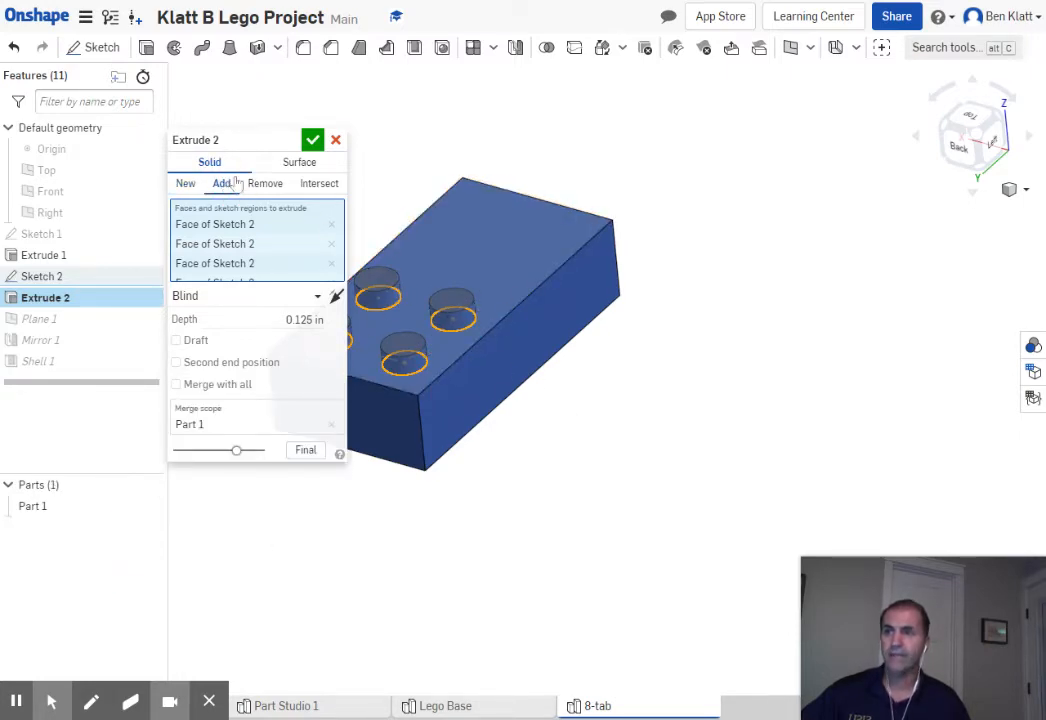
click(312, 140)
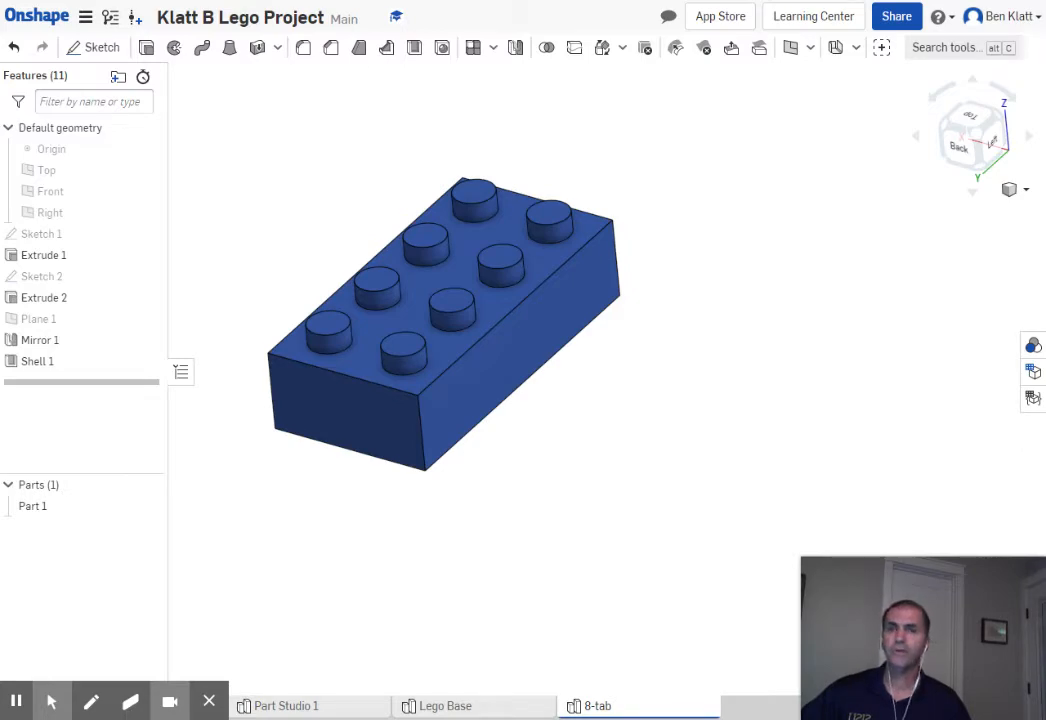
- Mirror Part 1 across the brick's short end face as a part mirror, using Add to merge the copy into the original
click(515, 50)
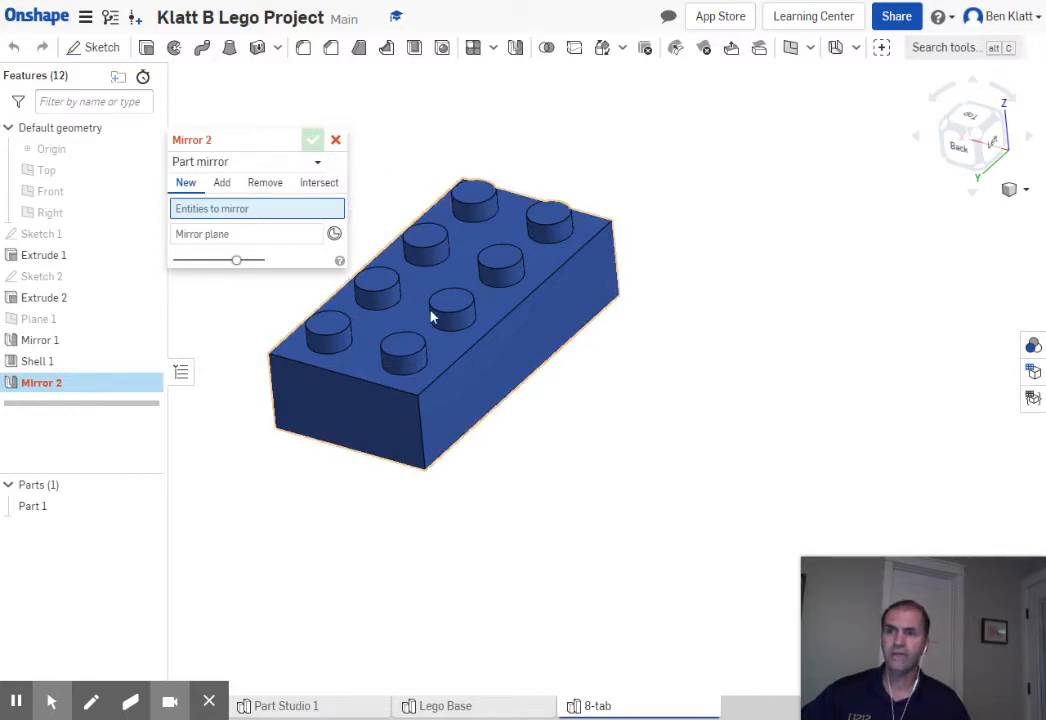
click(33, 510)
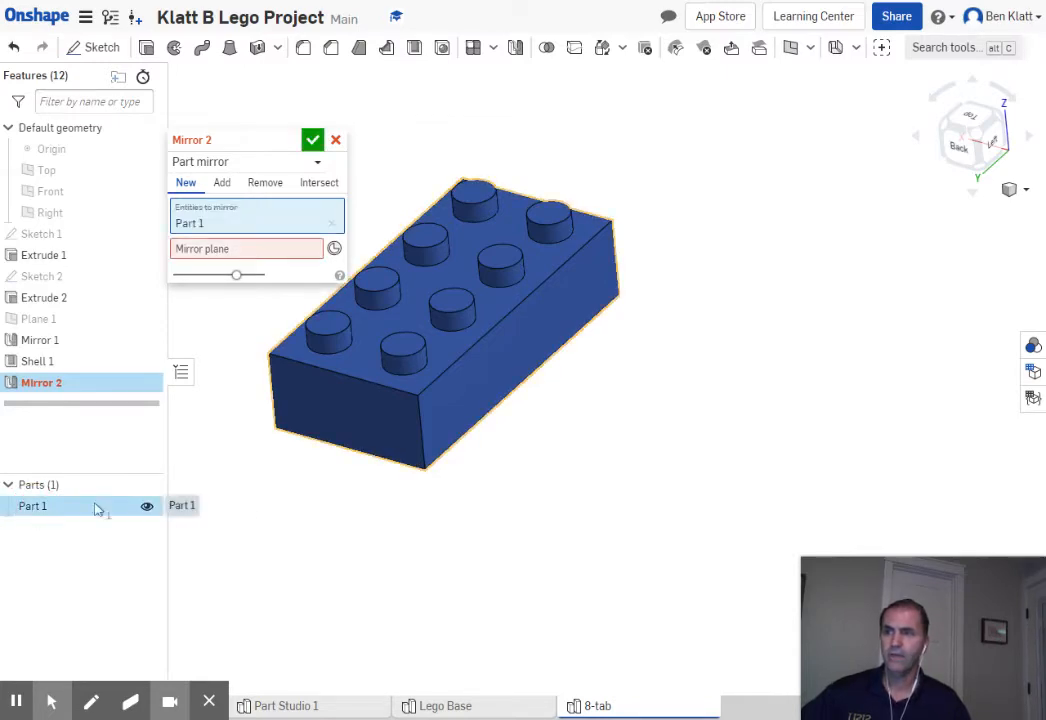
click(220, 252)
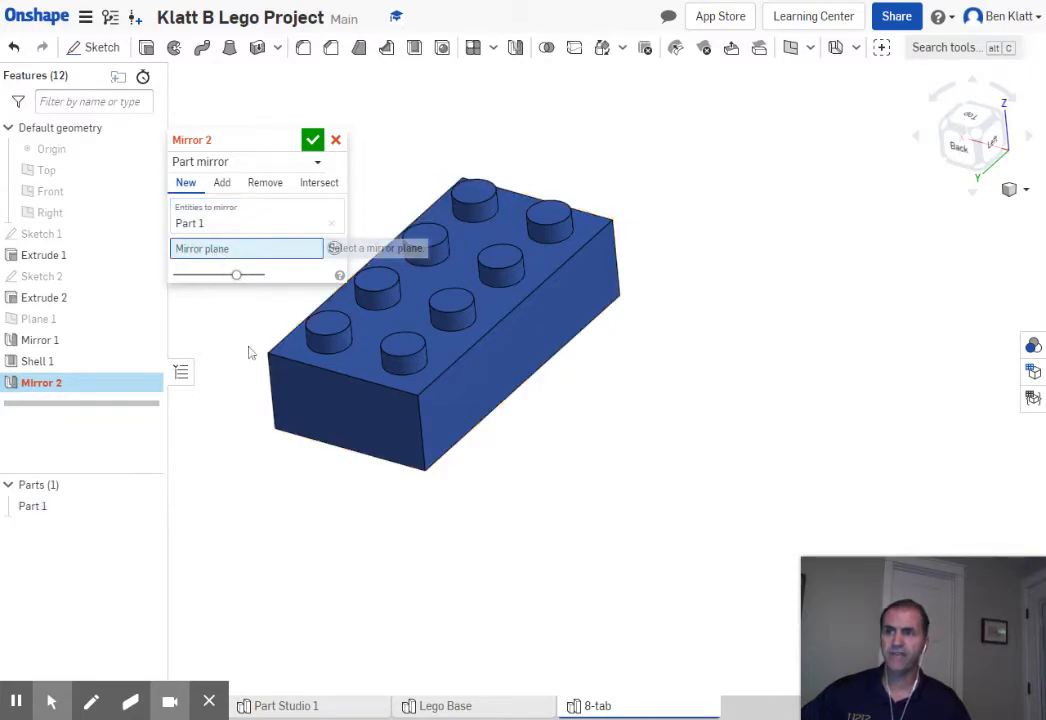
click(357, 415)
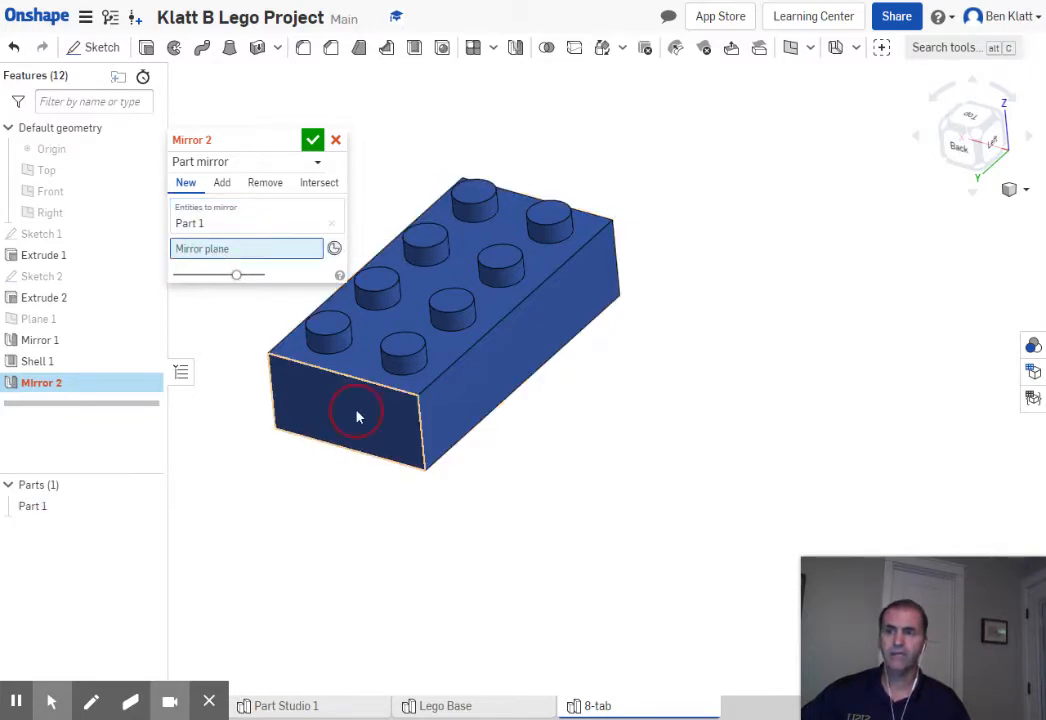
middle_drag(504, 486, 790, 392)
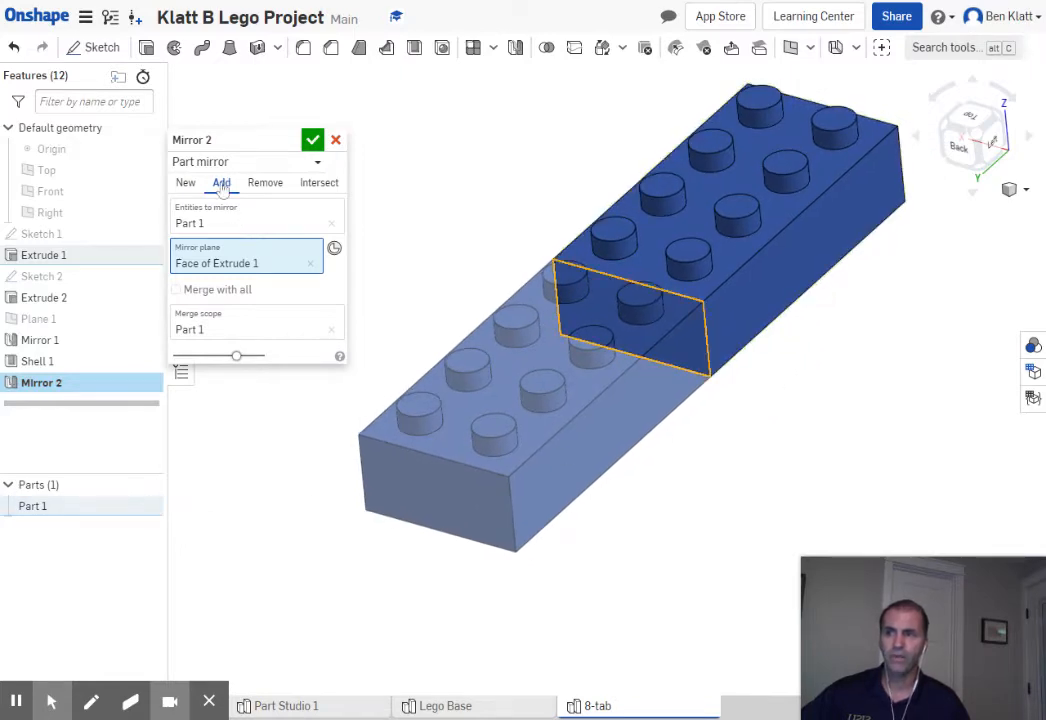
click(312, 140)
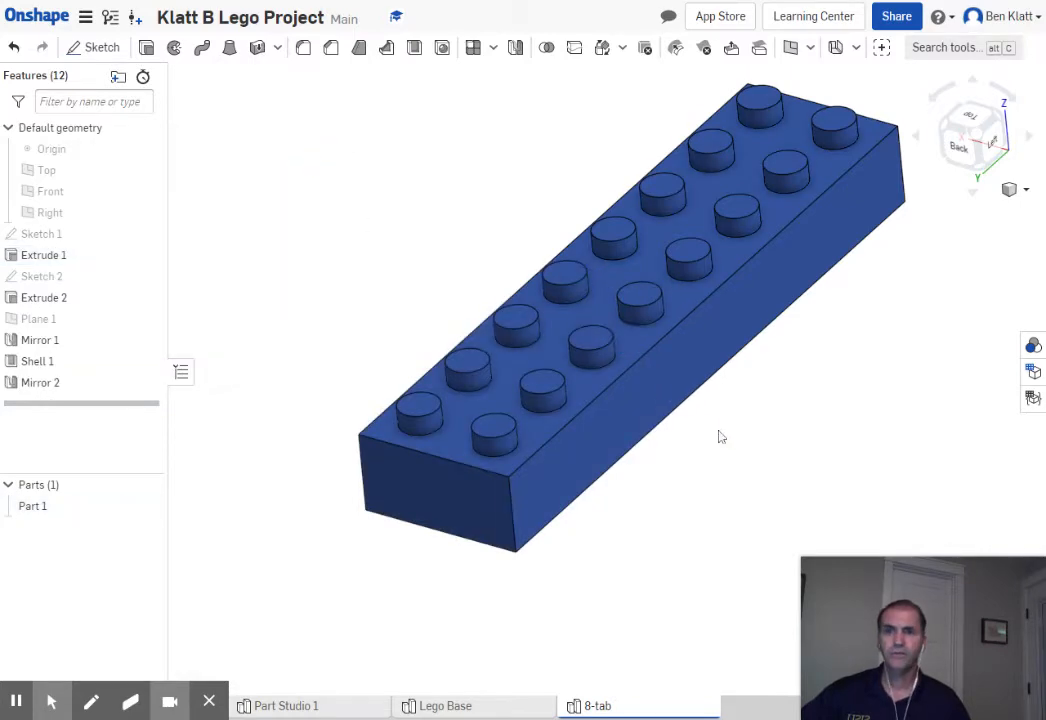
middle_drag(720, 437, 570, 464)
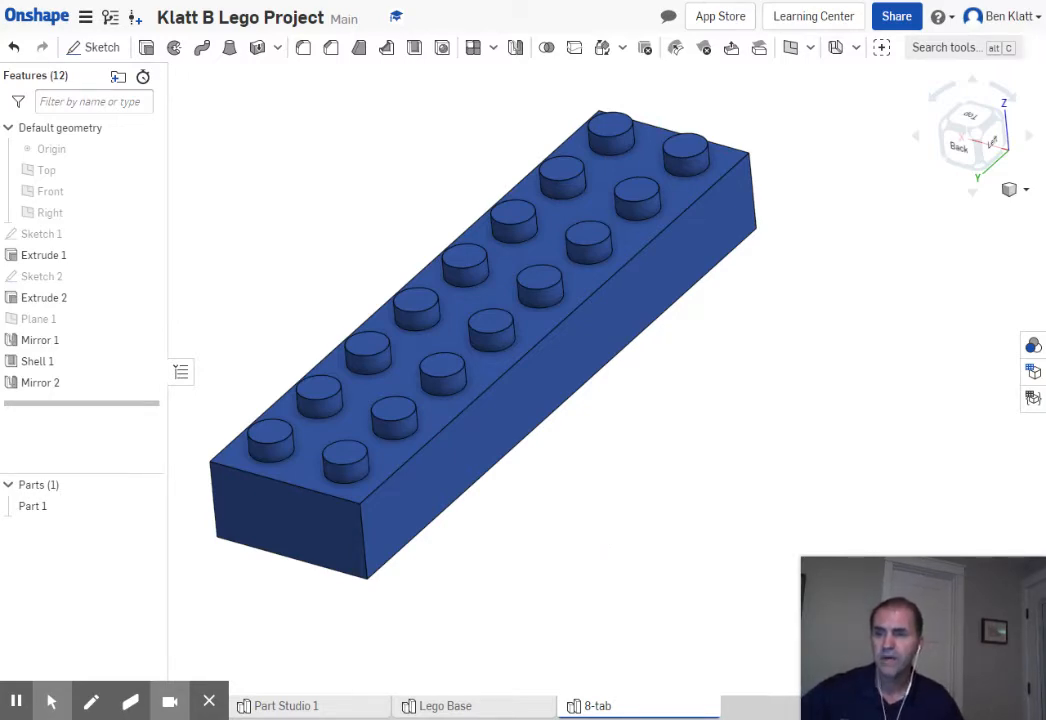
- Duplicate the 8-tab part studio and compare the copy with the original
mouse_move(607, 712)
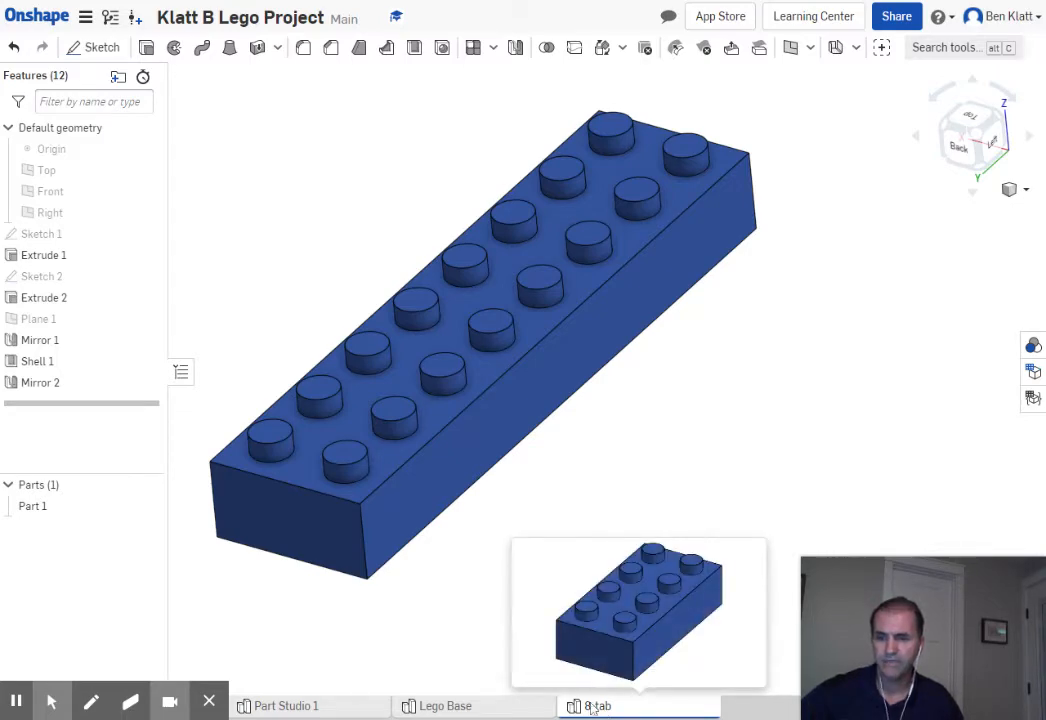
right_click(592, 708)
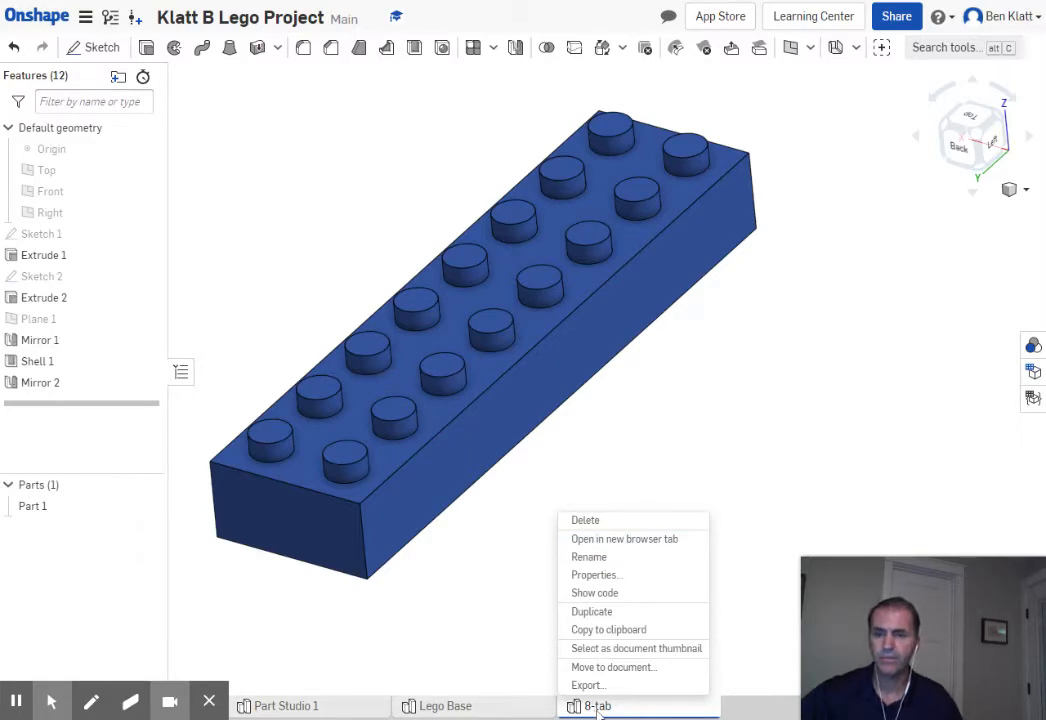
click(596, 620)
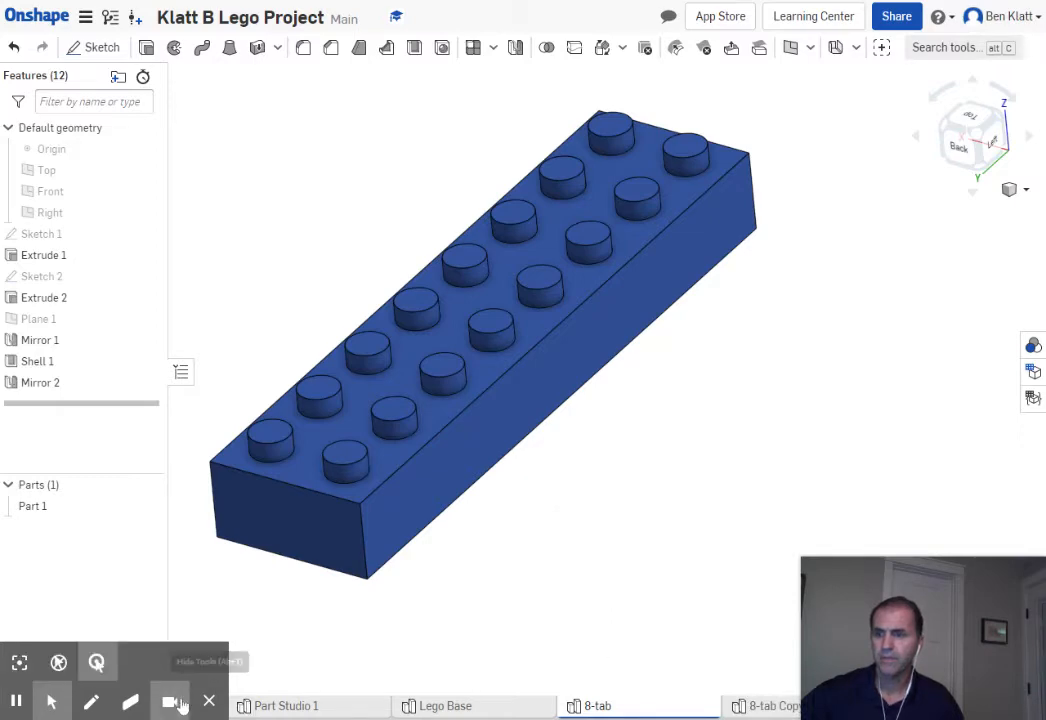
click(171, 702)
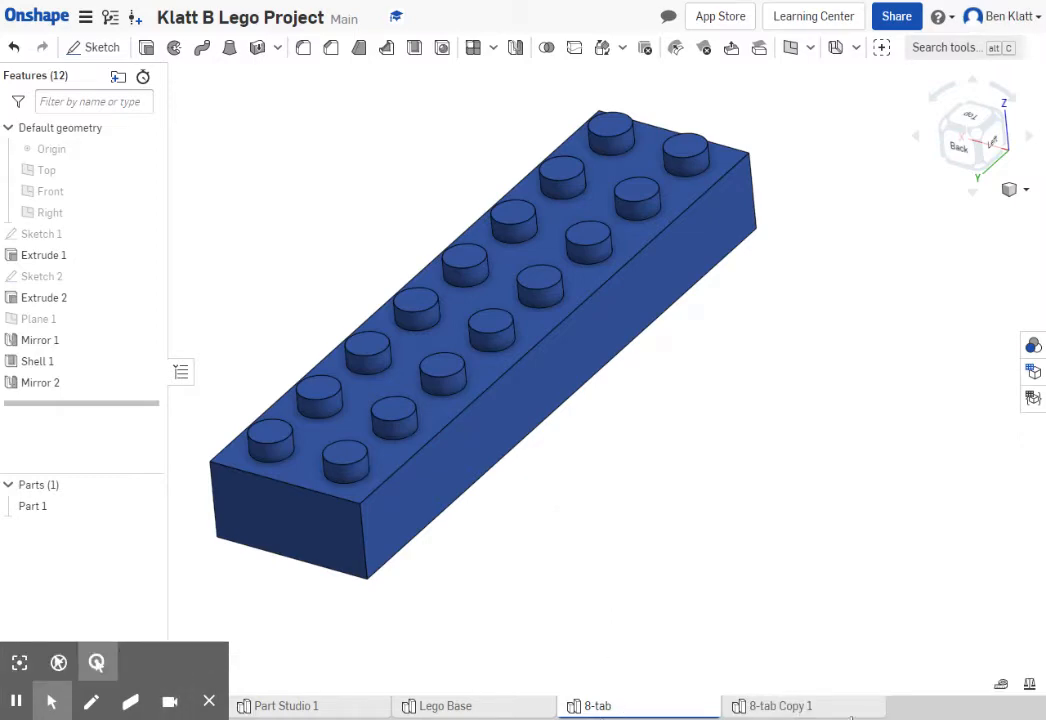
click(785, 708)
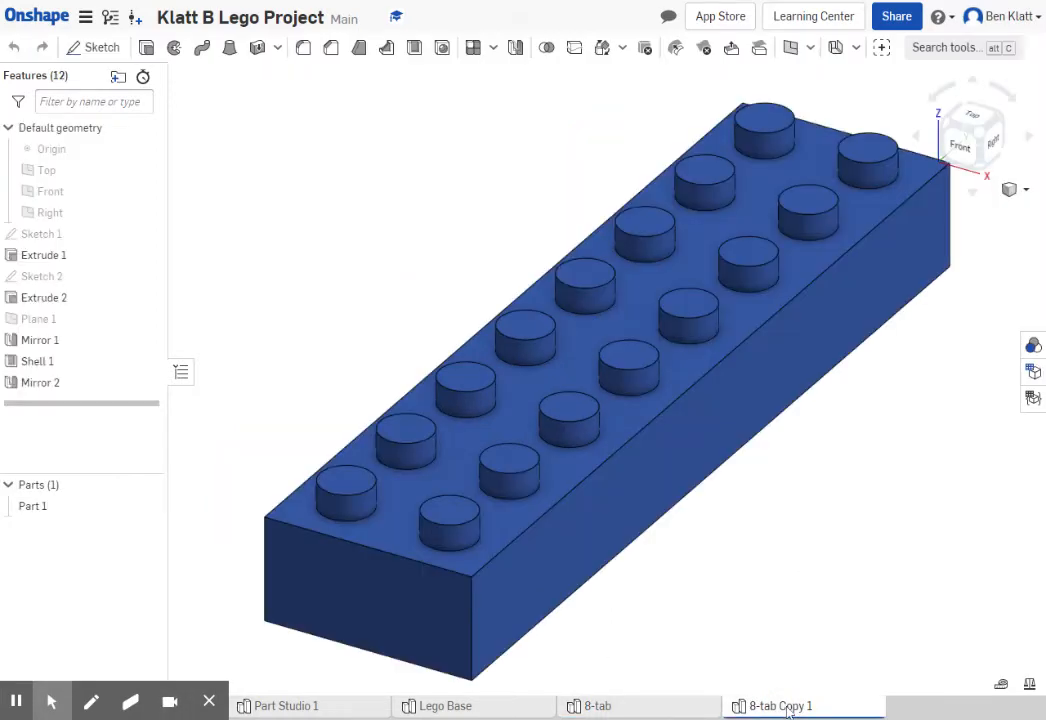
click(632, 708)
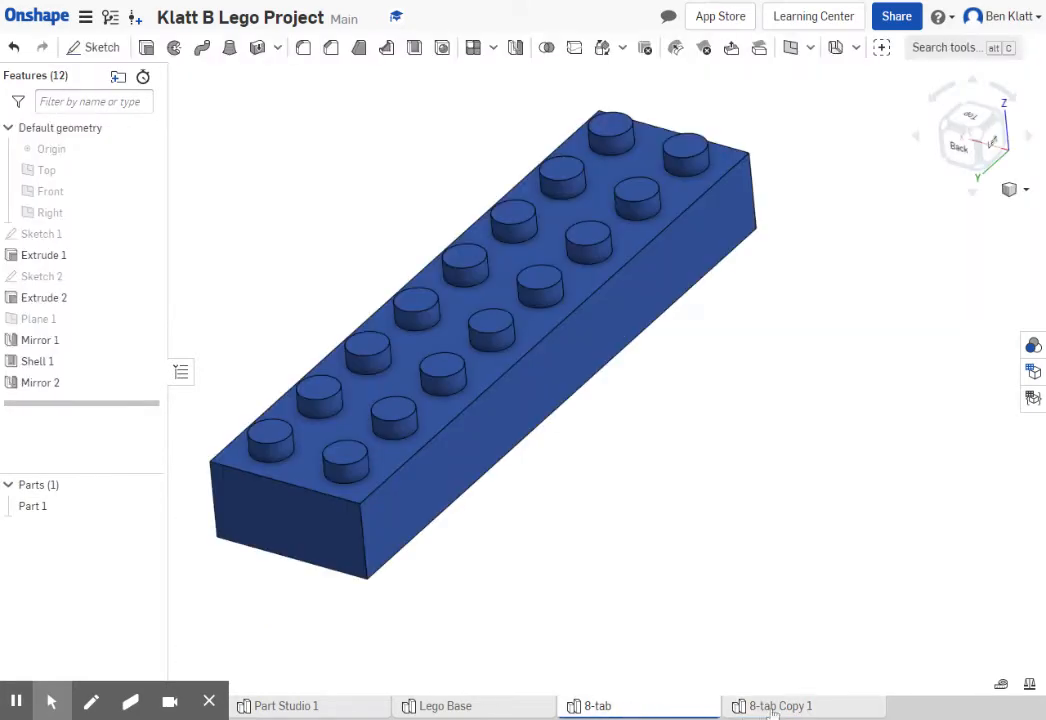
mouse_move(775, 711)
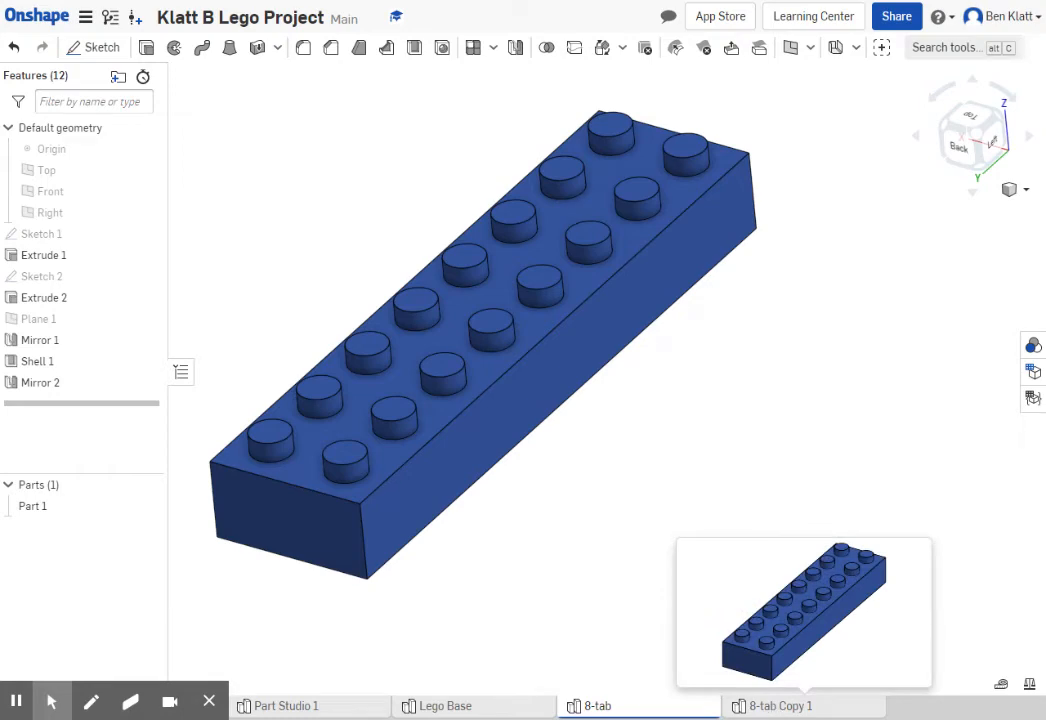
- Rename the duplicated part studio as 16-tab
click(773, 708)
right_click(777, 711)
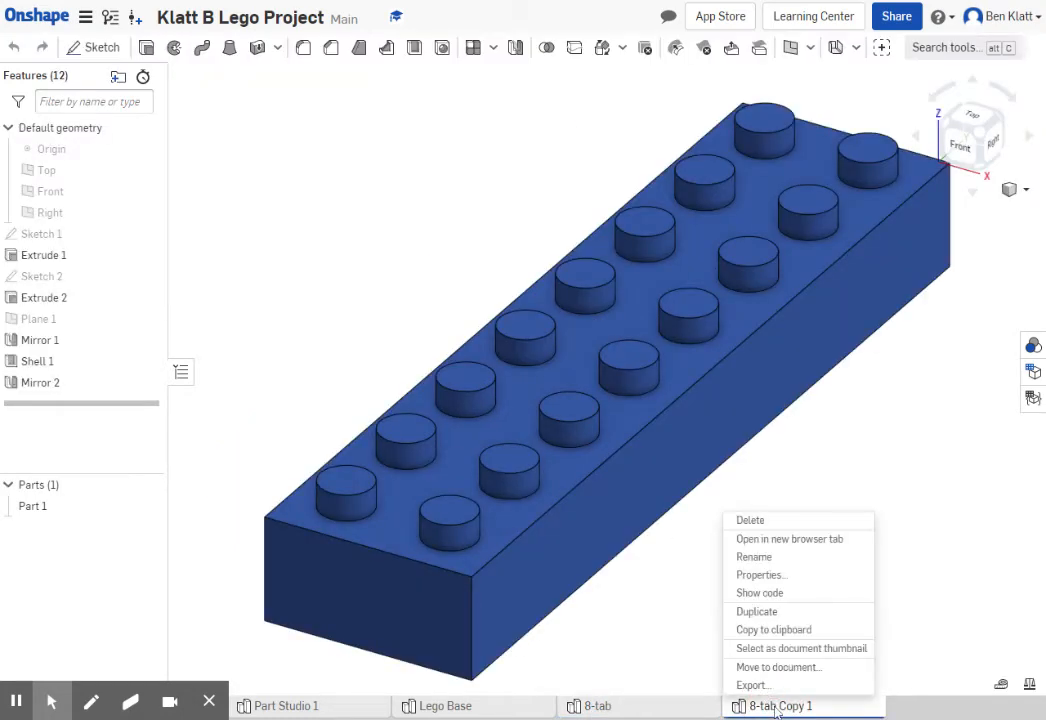
click(755, 557)
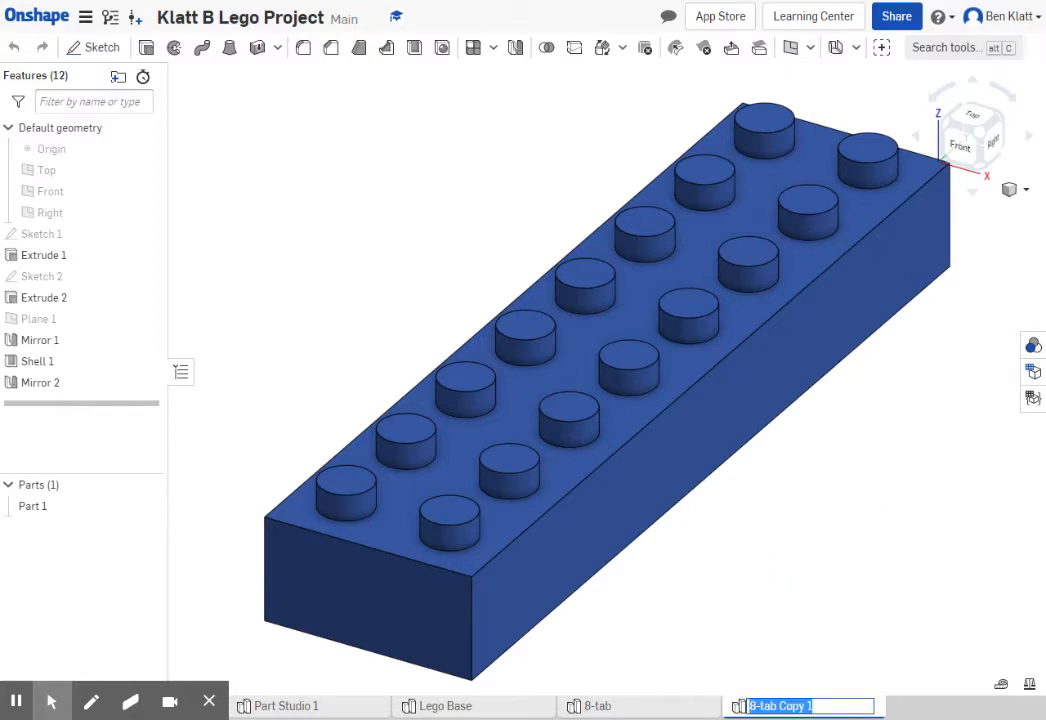
text(16)
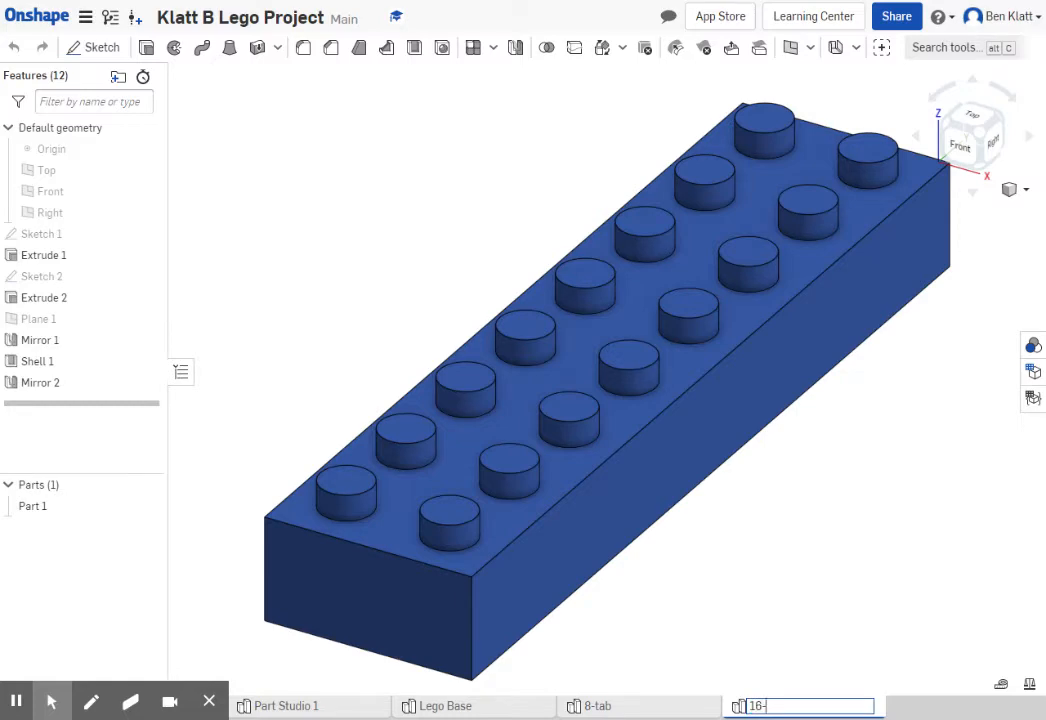
text(-tab)
key(Return)
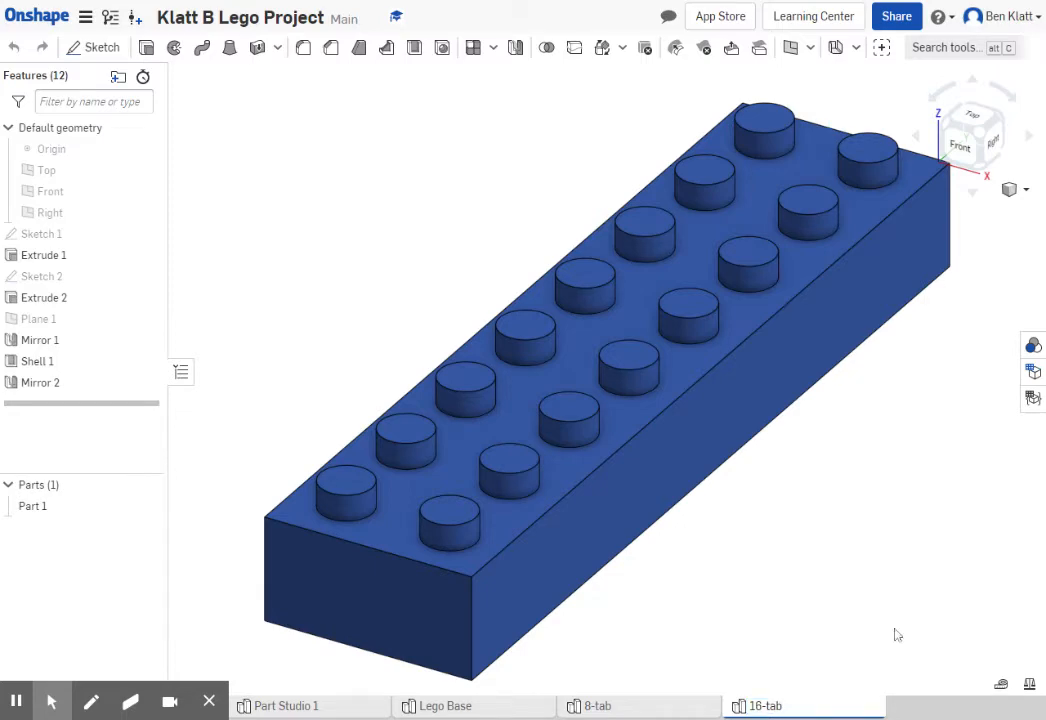
- Delete the Mirror 2 feature from the 8-tab part studio
click(633, 710)
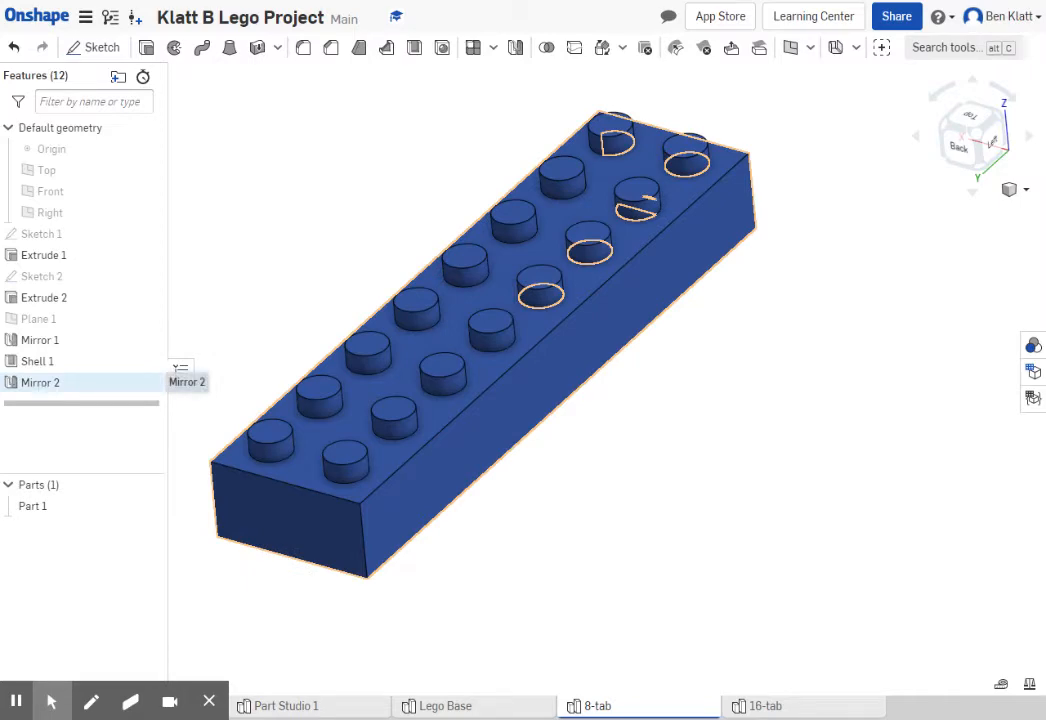
right_click(55, 387)
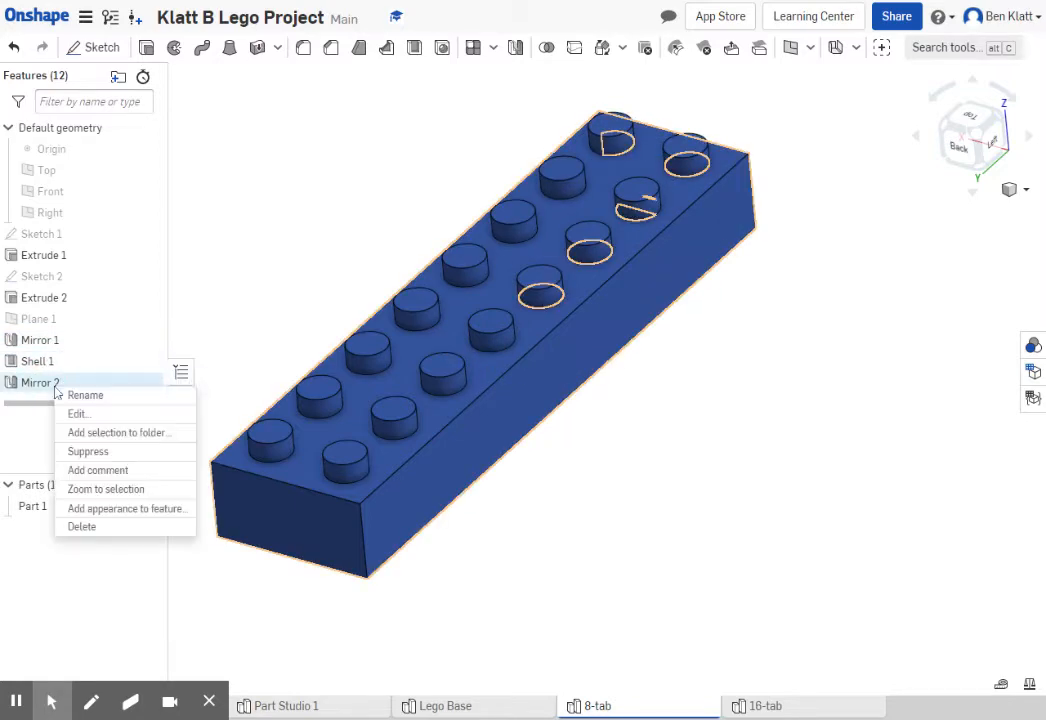
click(82, 528)
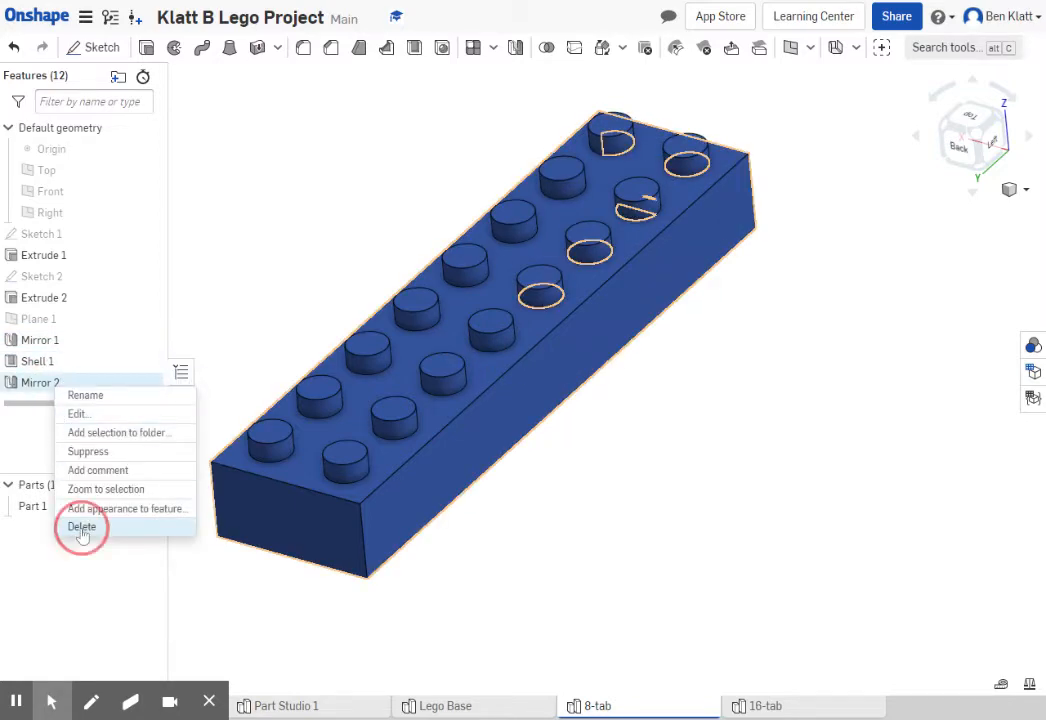
right_drag(687, 519, 539, 556)
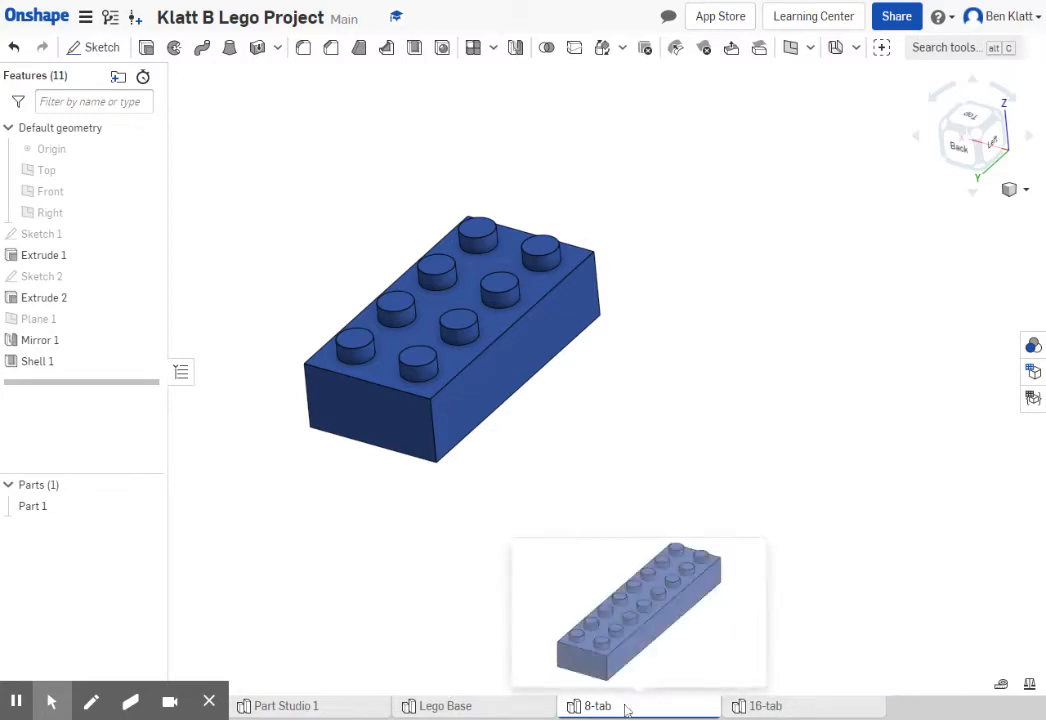
- Start a sketch on the underside rim face of the brick in the 16-tab part studio, viewed straight on
click(765, 706)
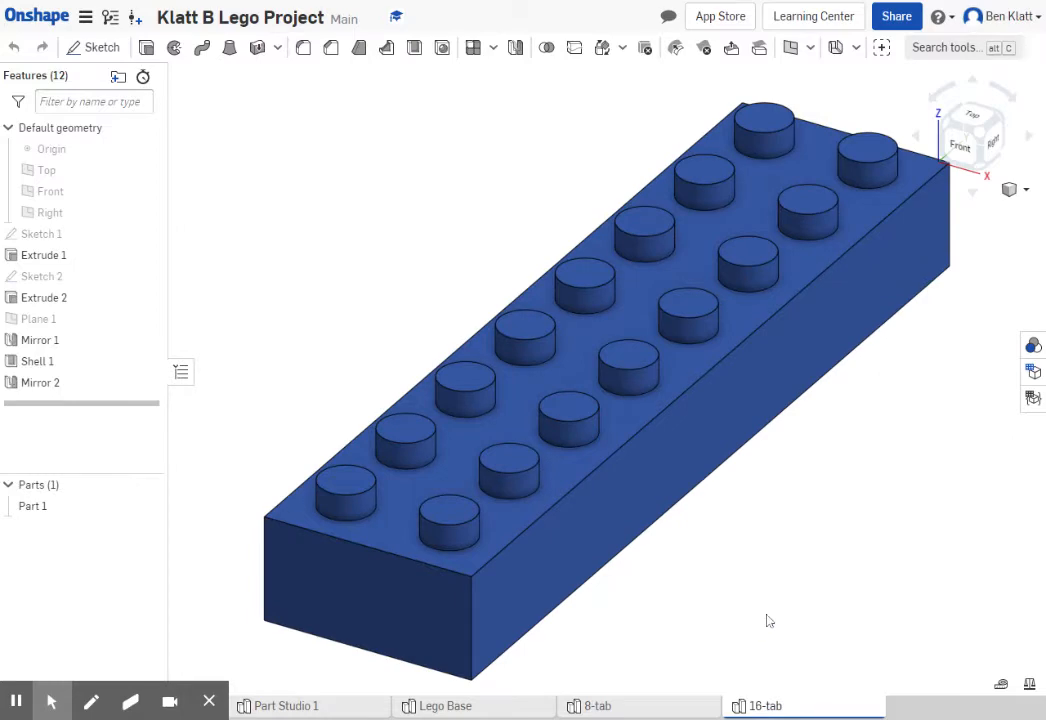
right_drag(772, 499, 661, 486)
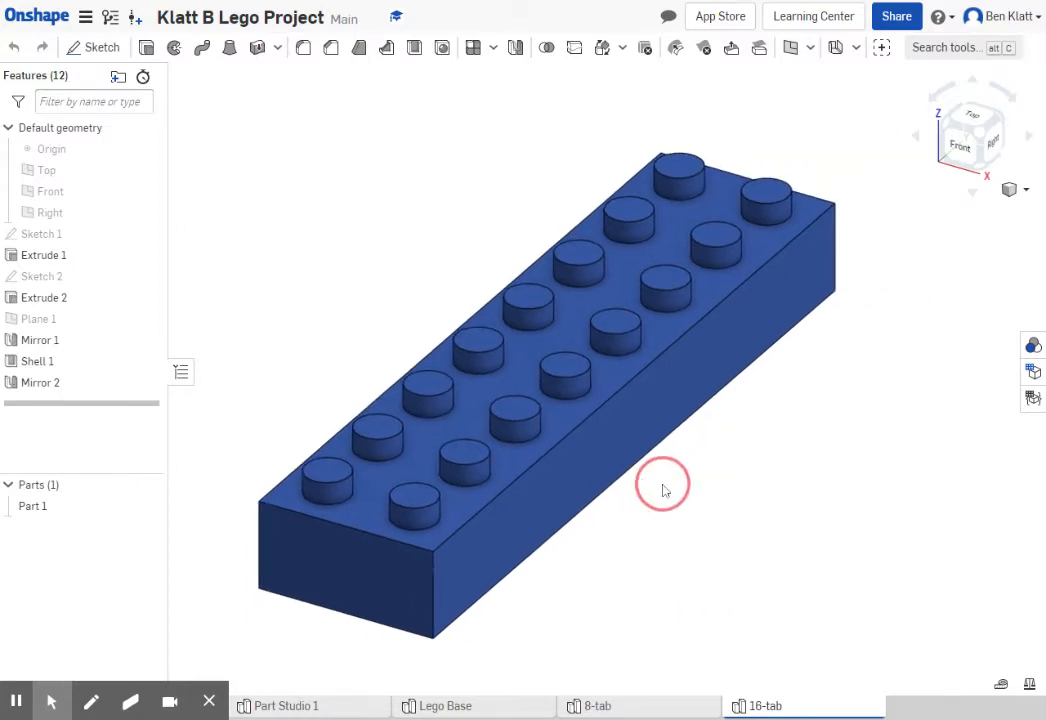
right_drag(715, 518, 690, 436)
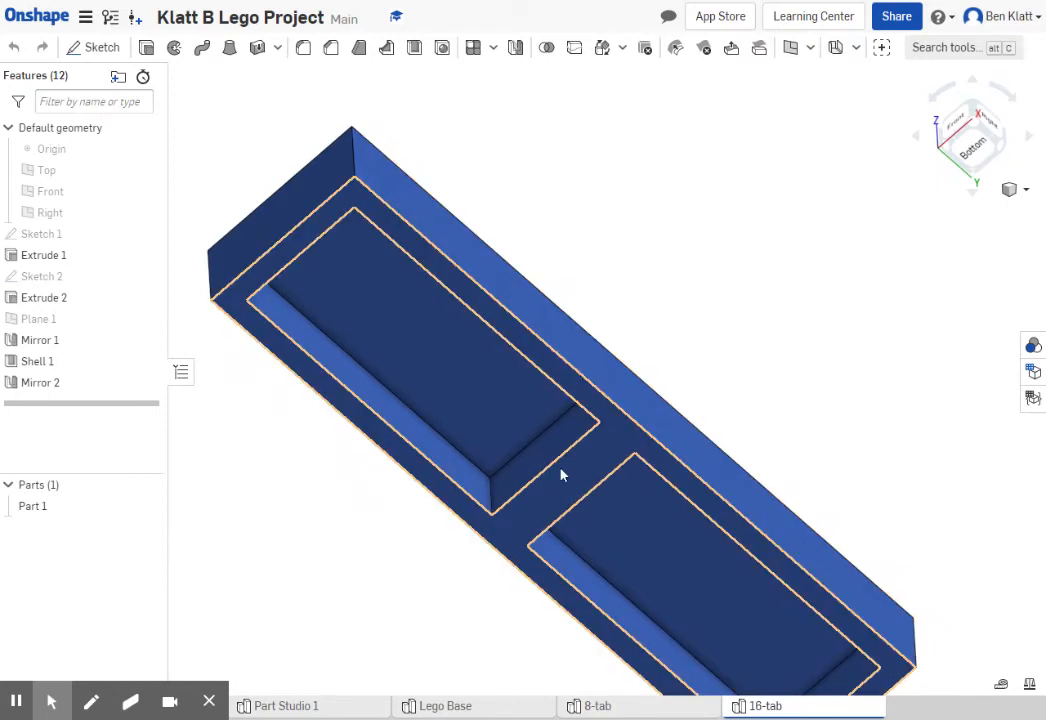
middle_drag(770, 444, 768, 253)
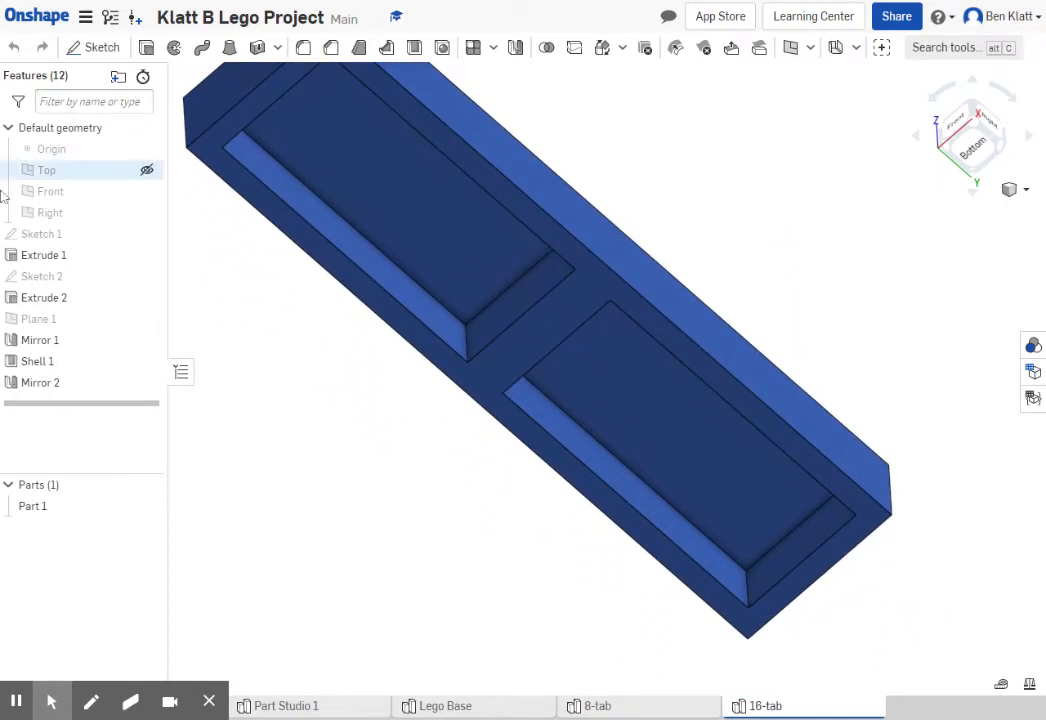
click(90, 50)
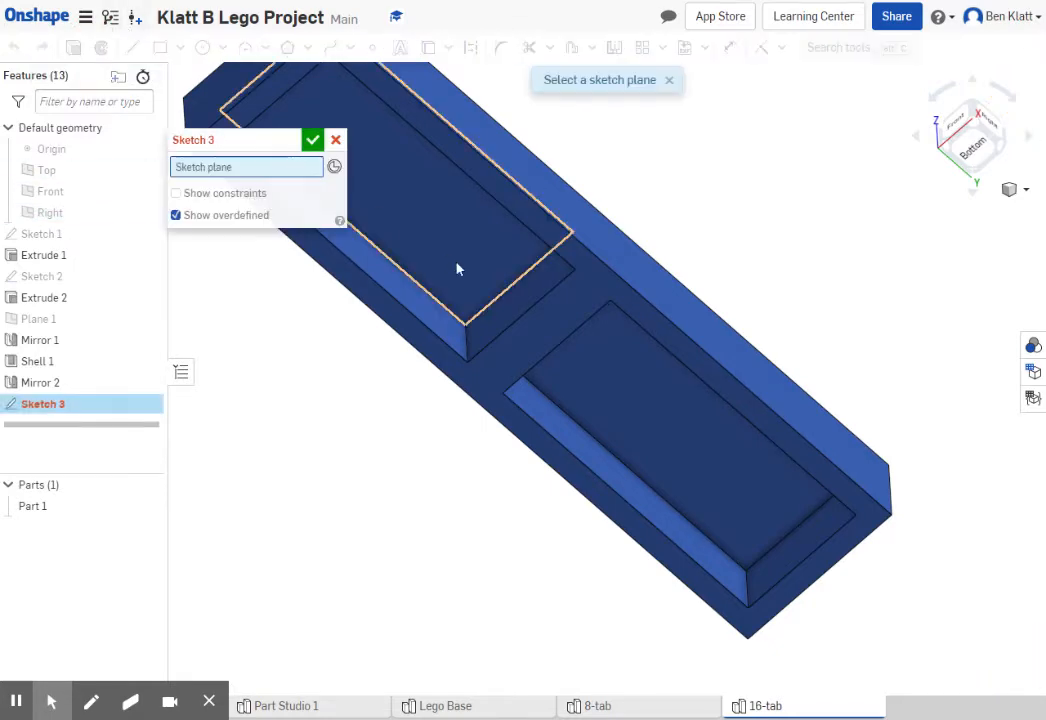
click(540, 344)
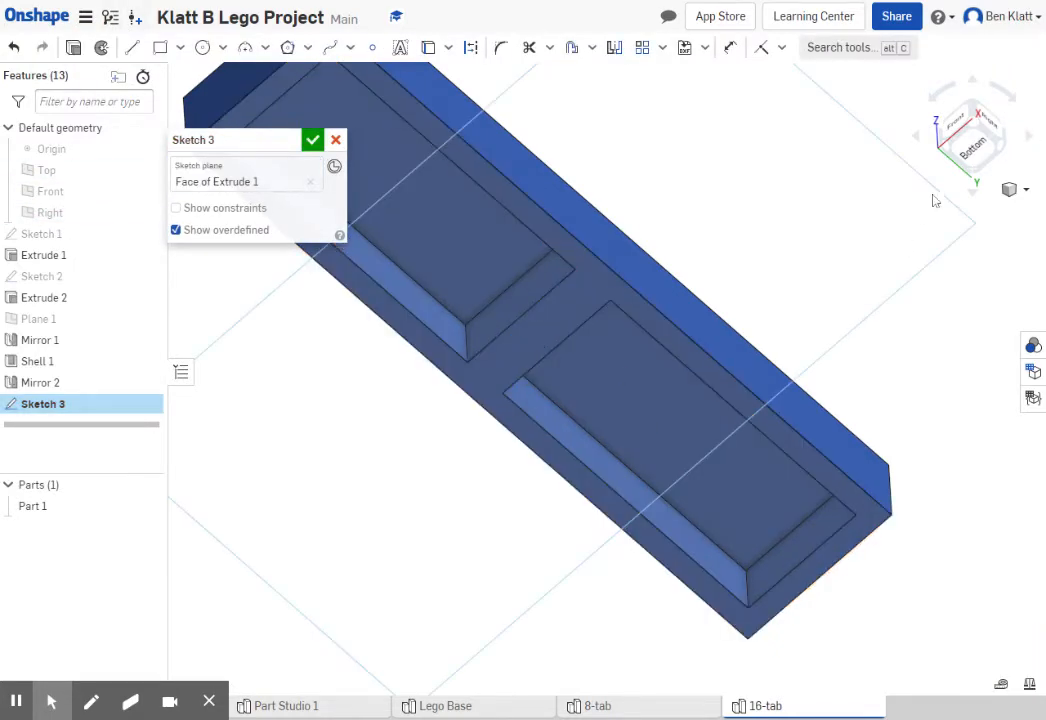
click(976, 154)
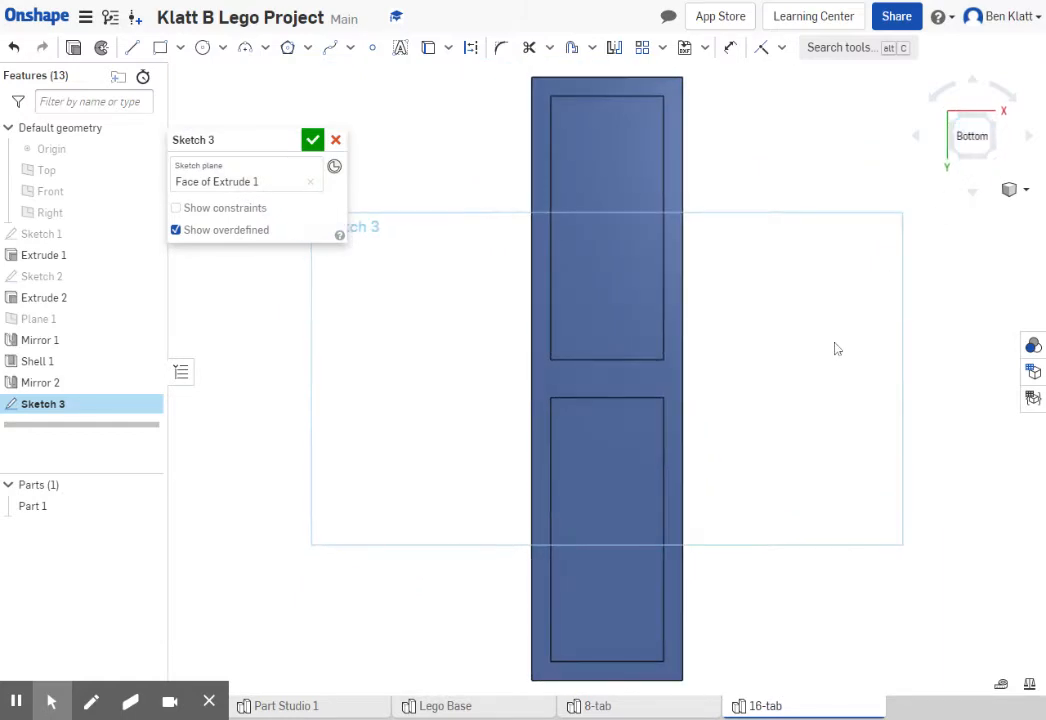
- Sketch a corner rectangle of about 0.75 × 0.25 in over the divider between the two cavities, snapped to the cavity corners, and finish the sketch
scroll(748, 419, up, 3)
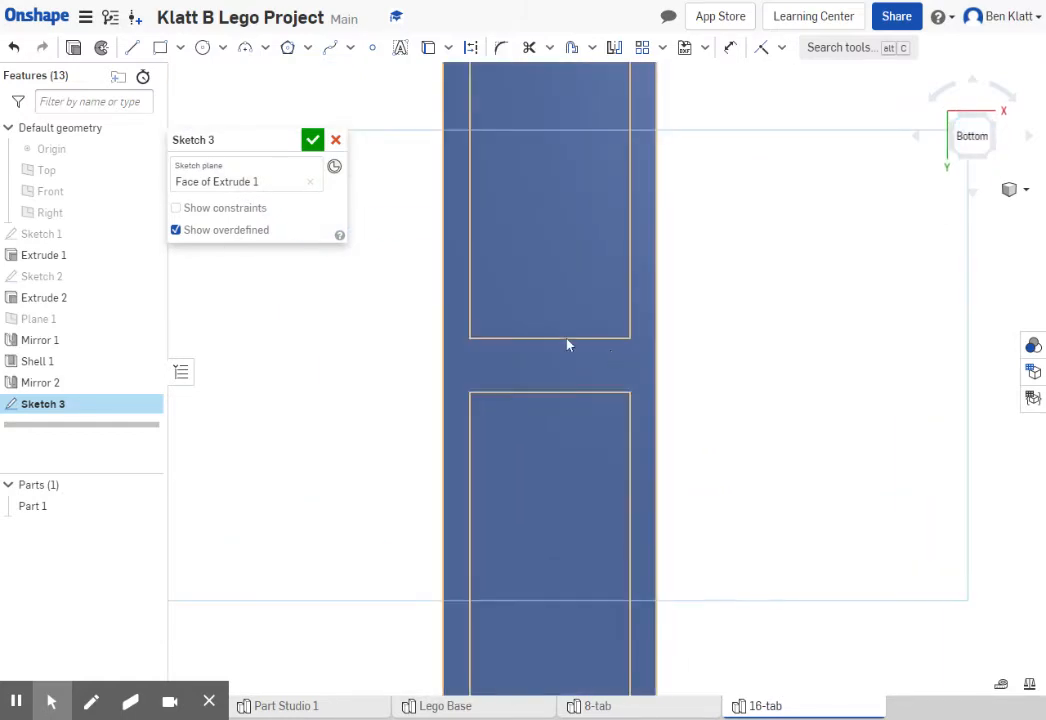
click(160, 47)
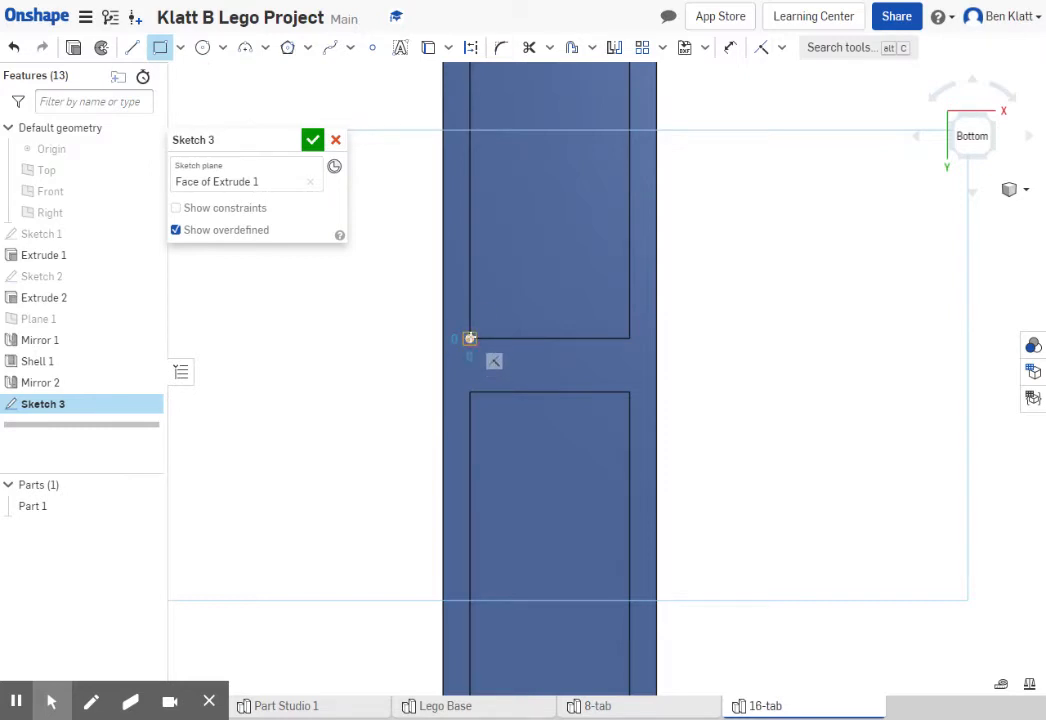
click(469, 338)
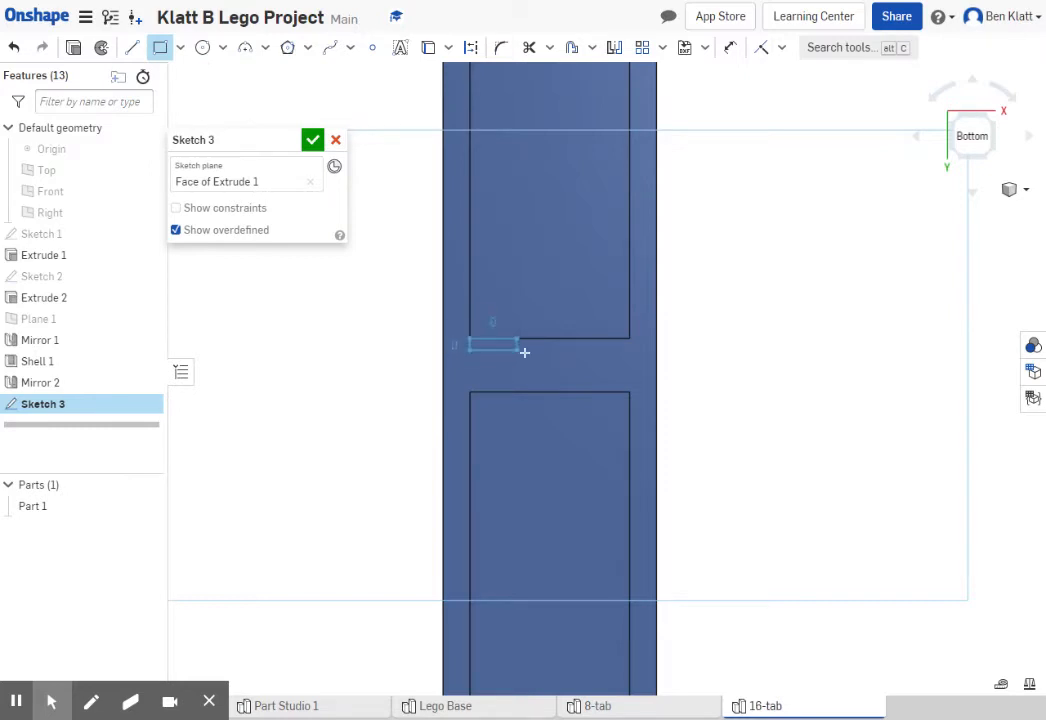
click(629, 391)
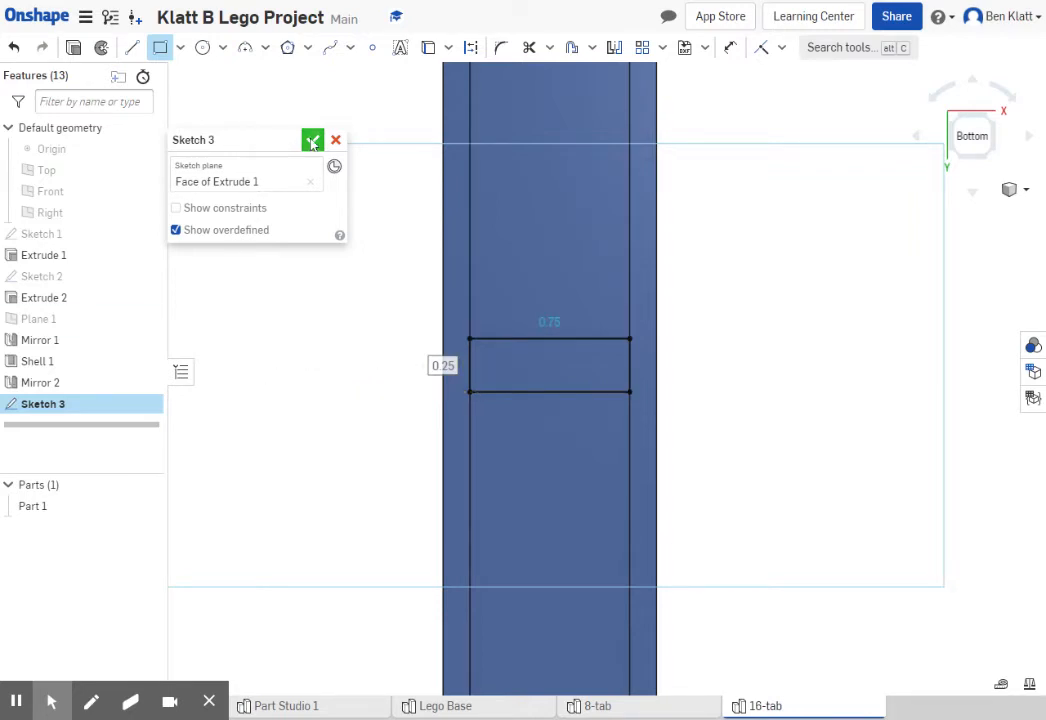
click(313, 141)
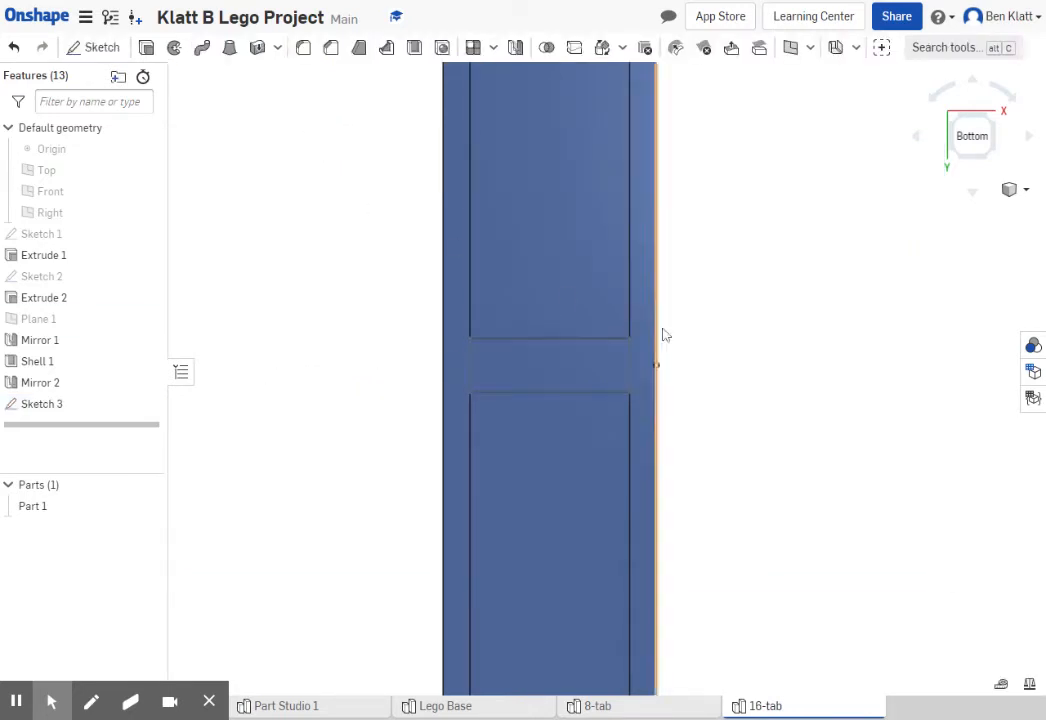
- Extrude the divider rectangle as a Remove cut with the Up to face end type, ending at the cavity's inner floor face
right_drag(723, 339, 740, 374)
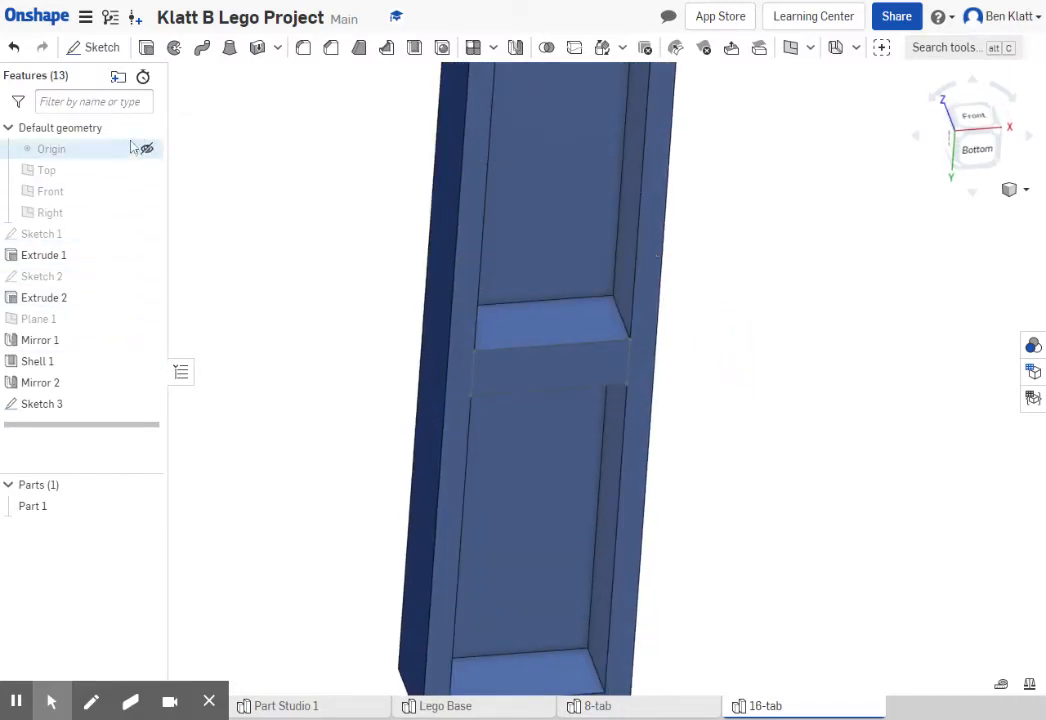
click(146, 47)
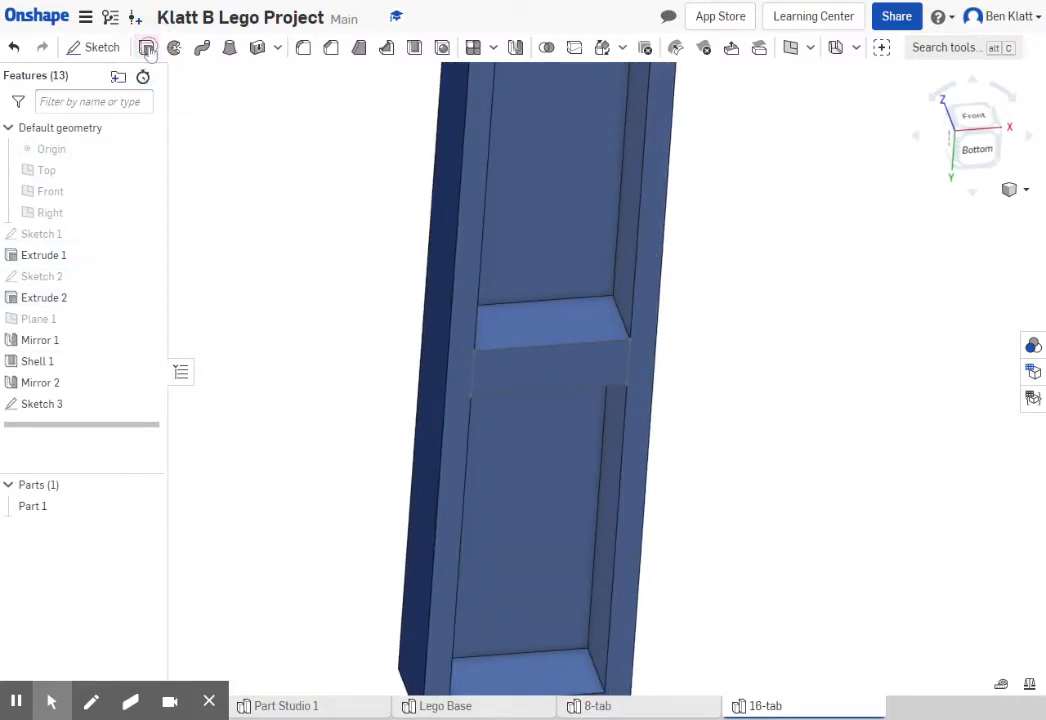
click(532, 374)
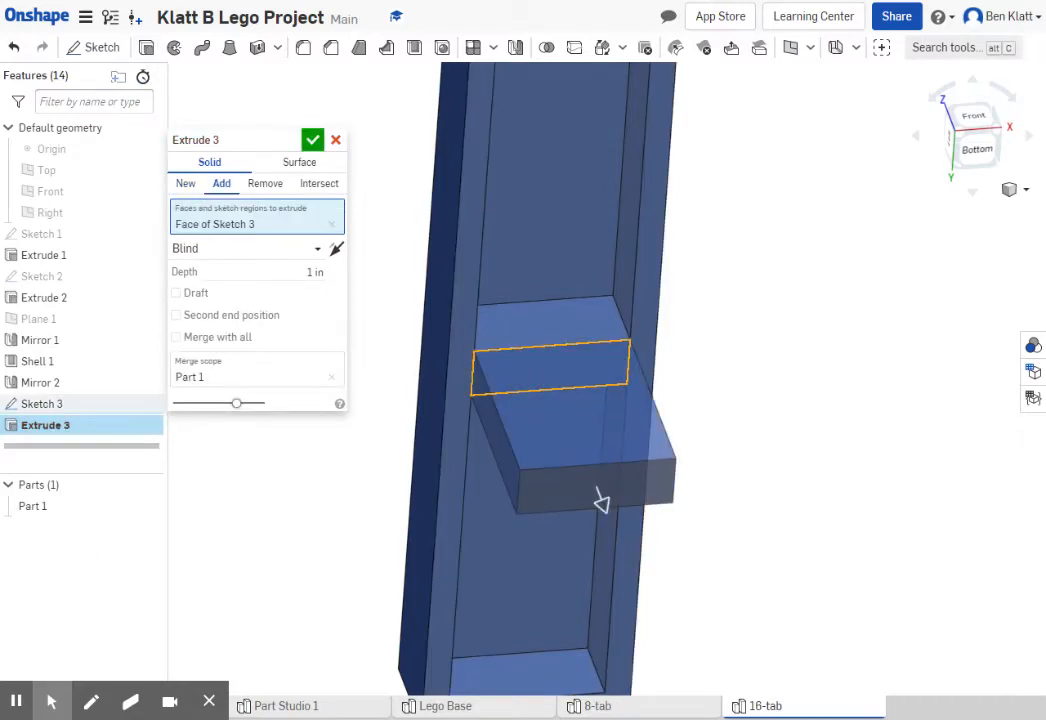
click(265, 184)
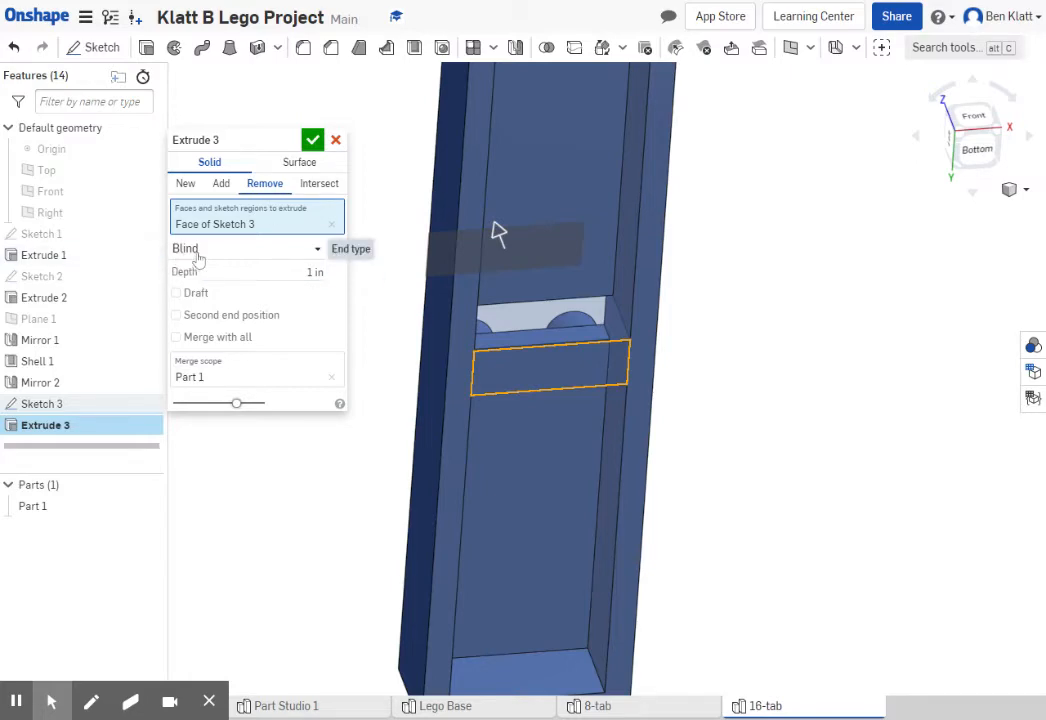
click(317, 252)
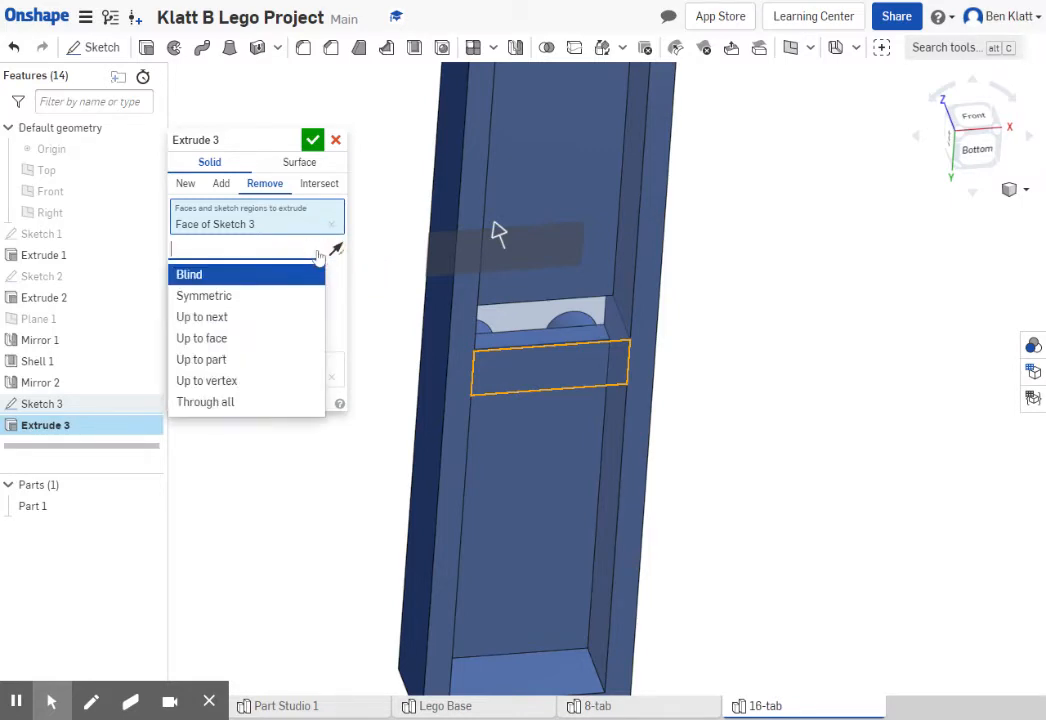
click(208, 340)
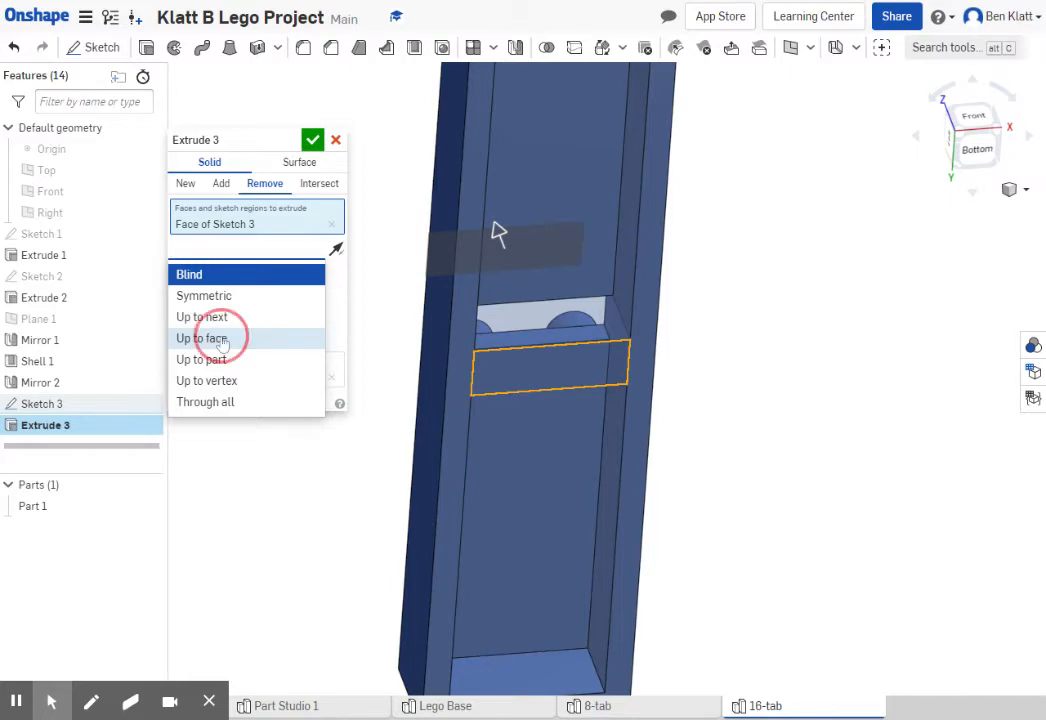
click(558, 257)
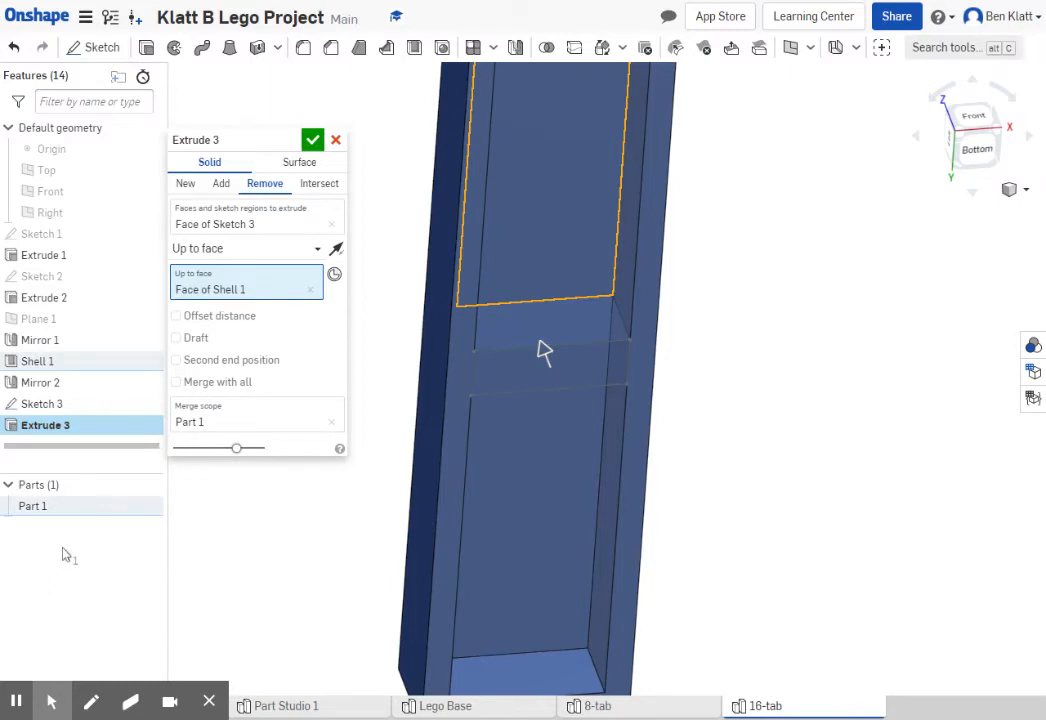
click(263, 181)
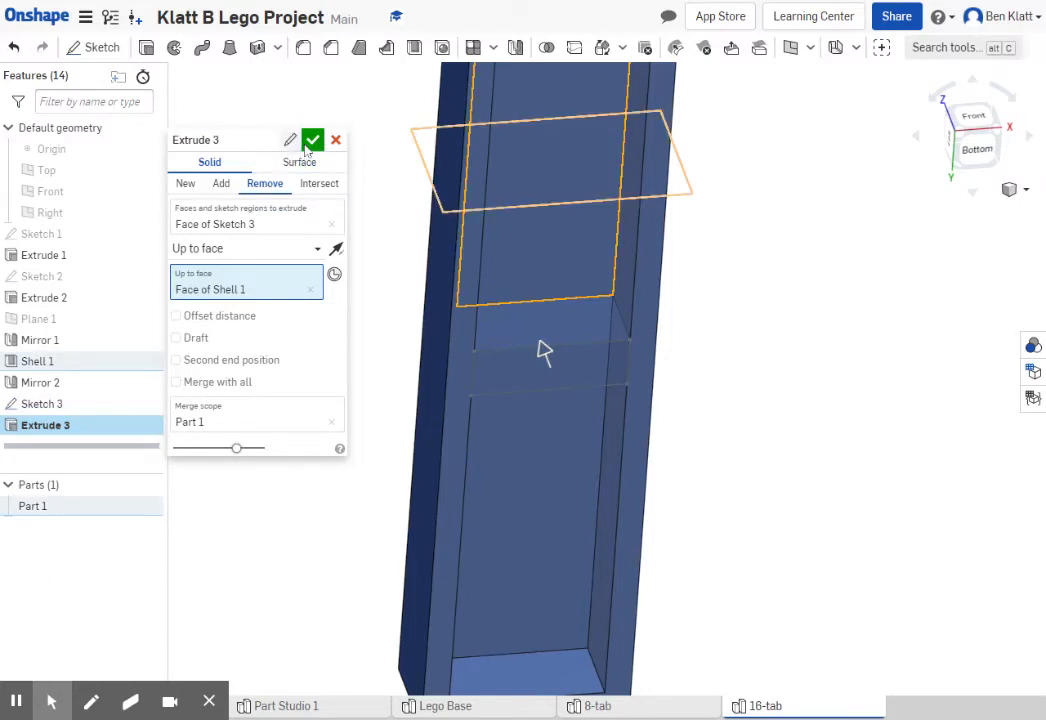
click(313, 141)
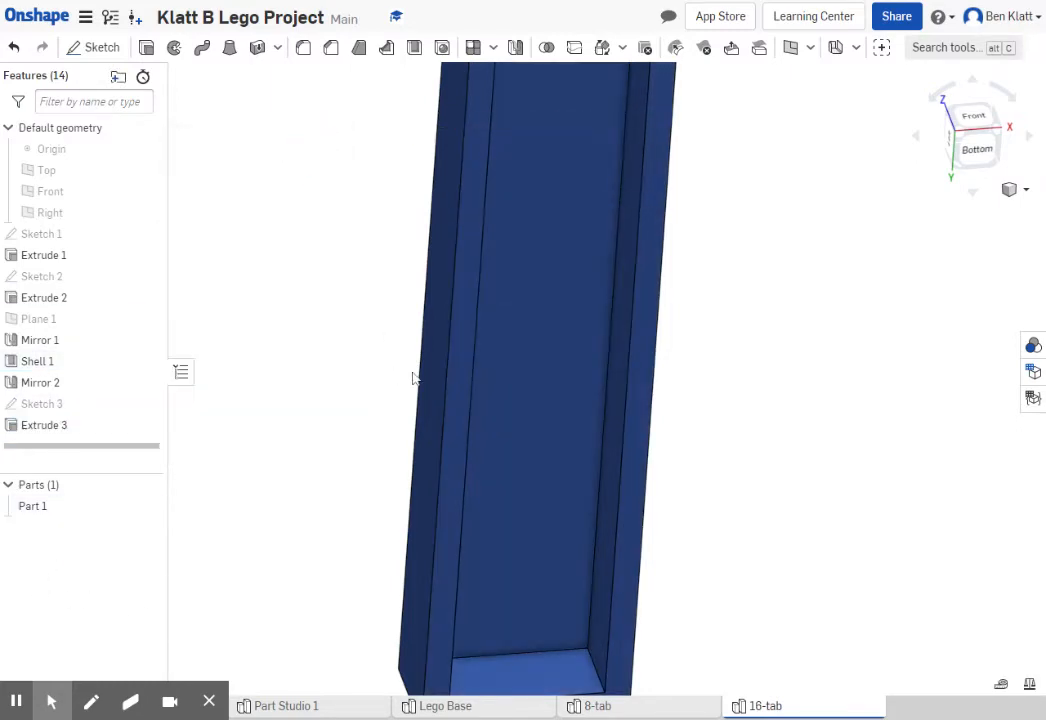
scroll(542, 369, up, 2)
scroll(530, 385, down, 5)
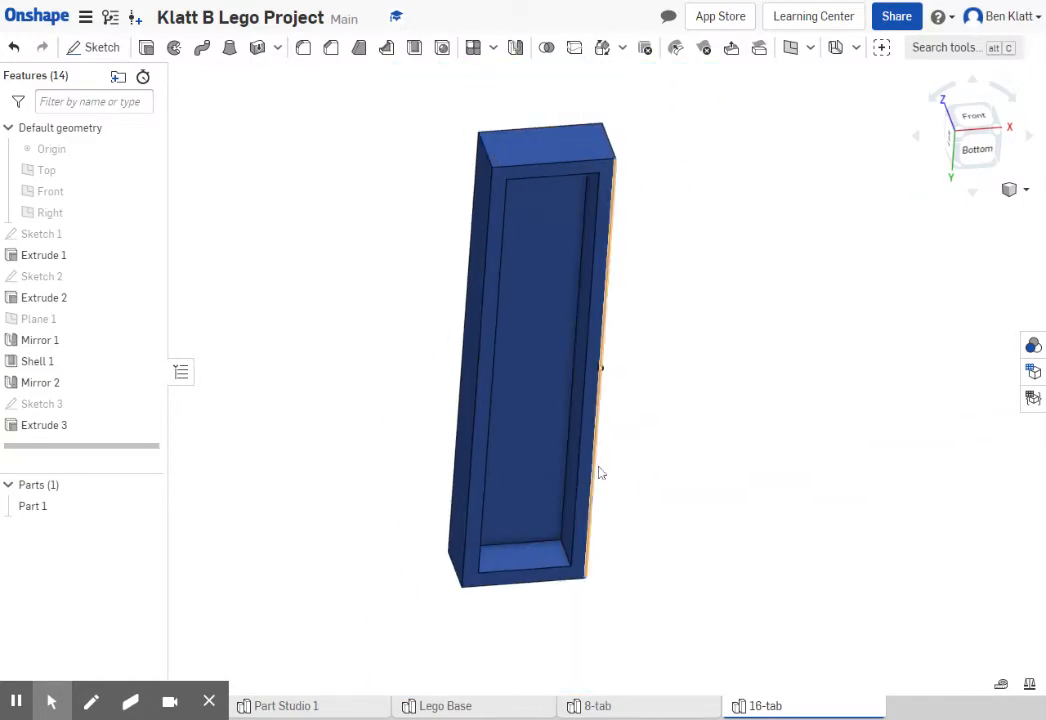
right_drag(600, 472, 792, 447)
scroll(542, 479, down, 3)
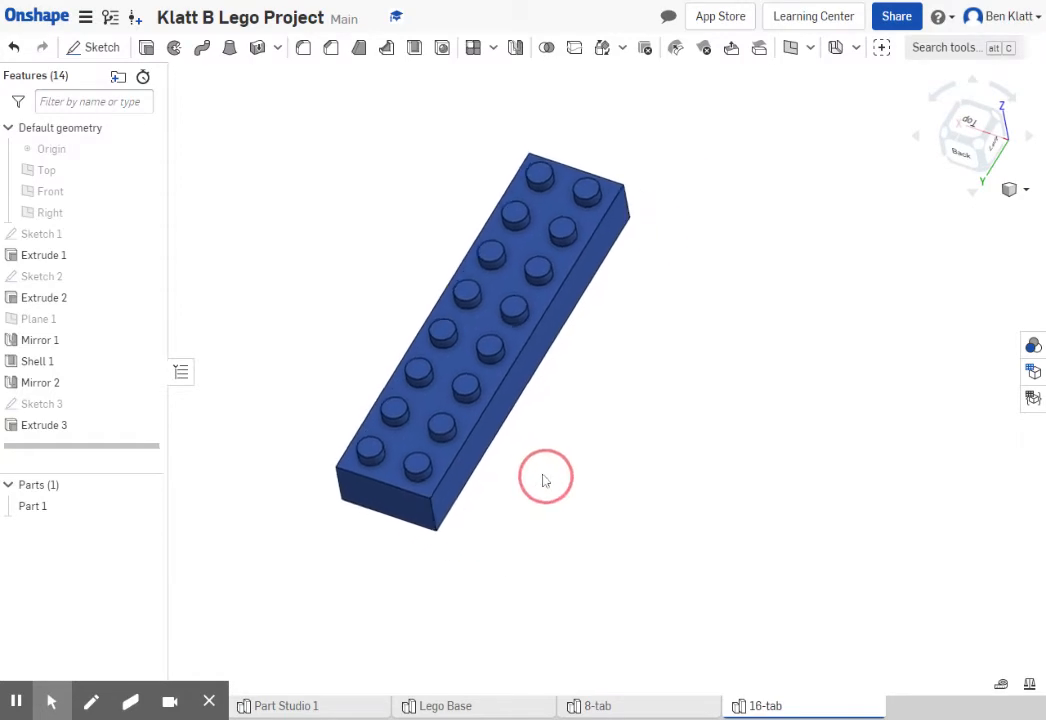
right_click(396, 434)
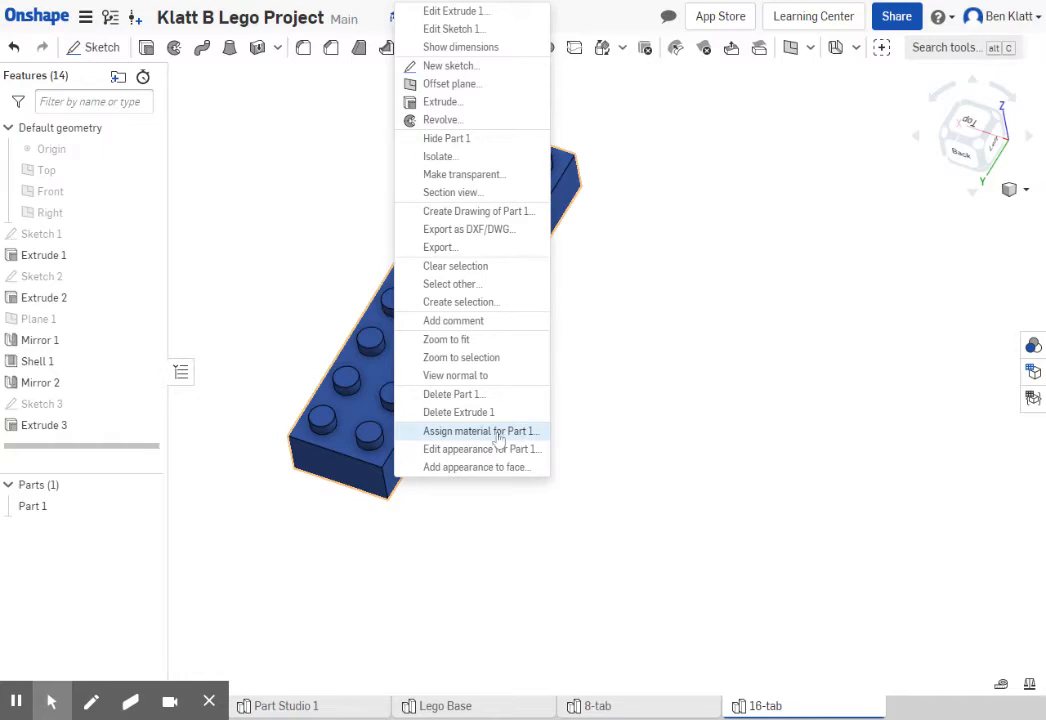
click(499, 432)
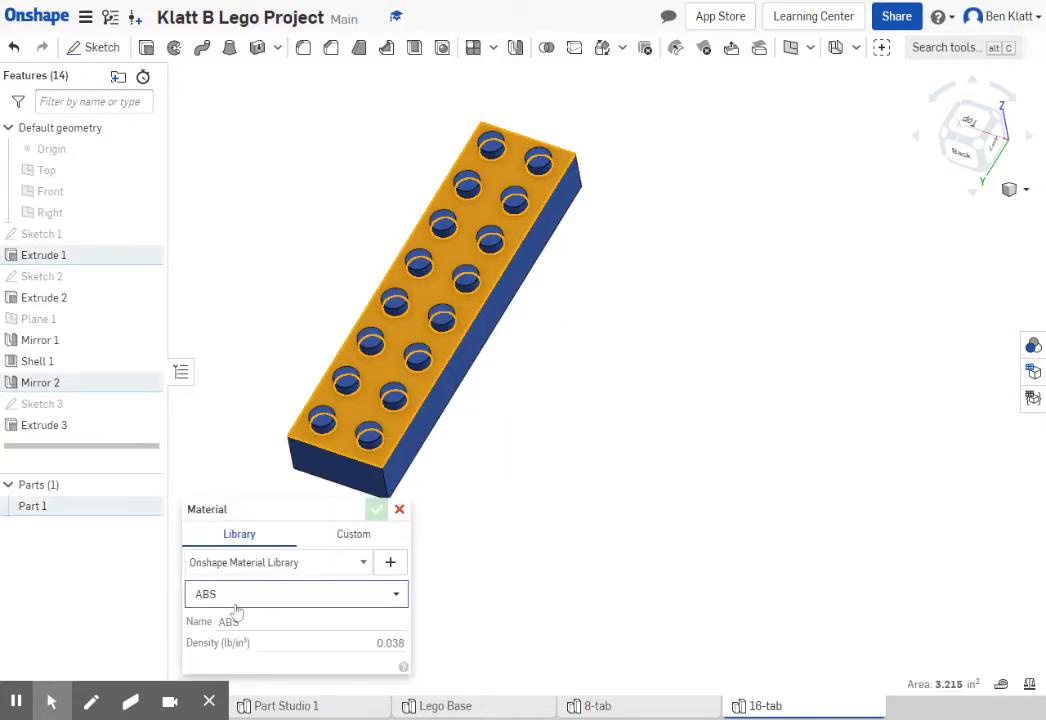
click(399, 511)
click(565, 380)
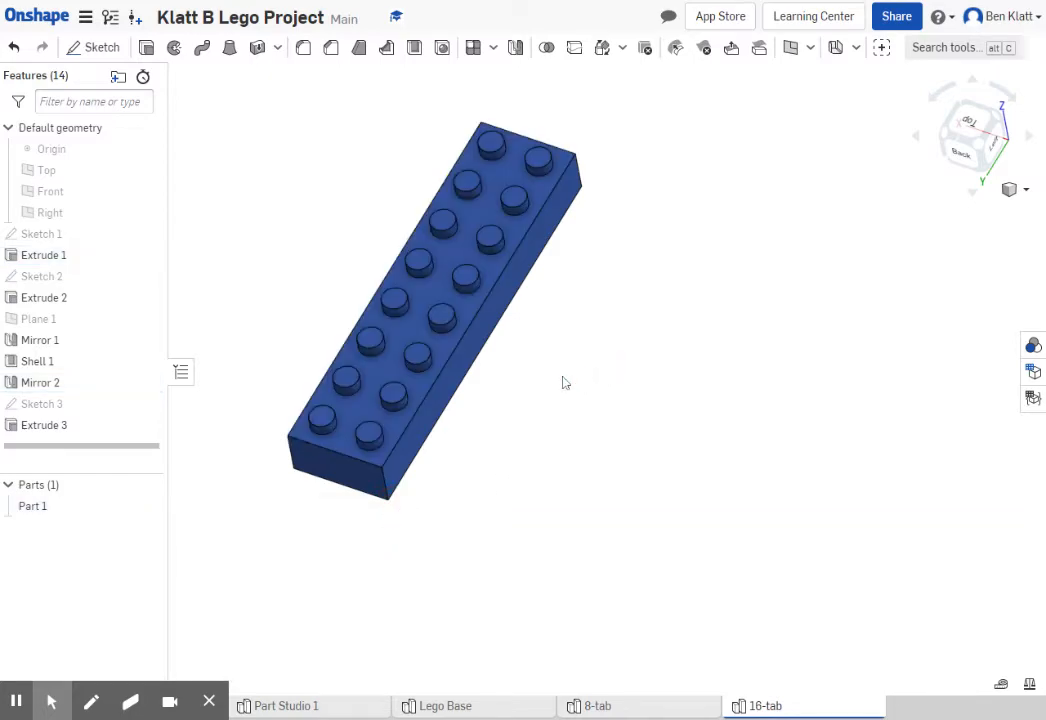
- Change the appearance of Part 1 in the 16-tab part studio to orange, F88701
right_click(417, 340)
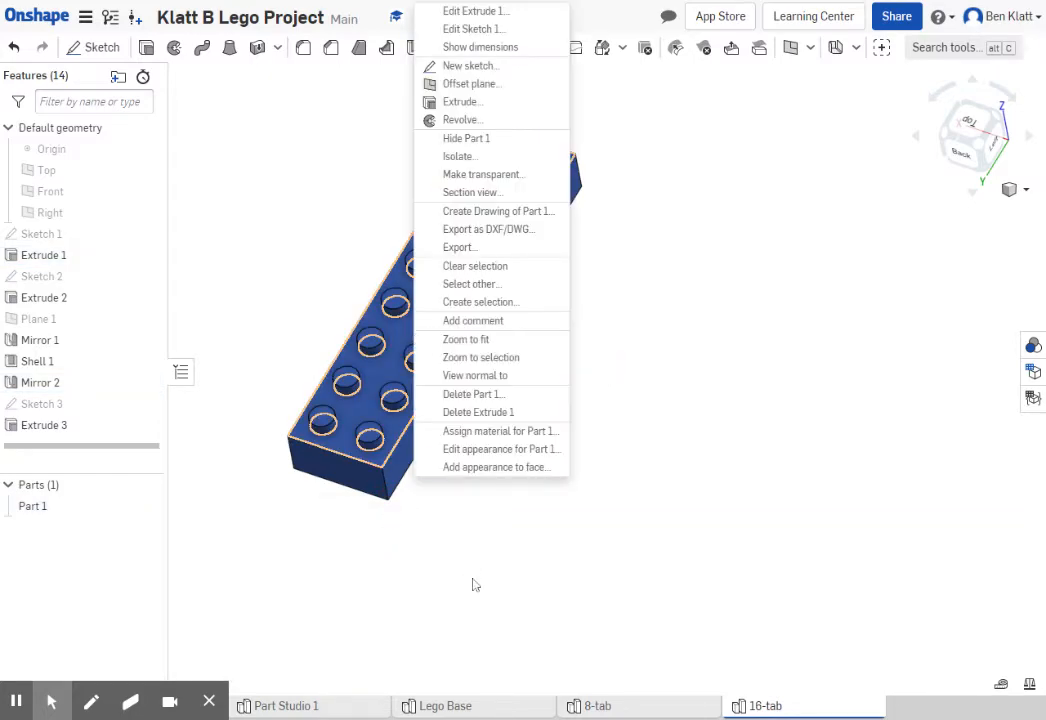
click(479, 453)
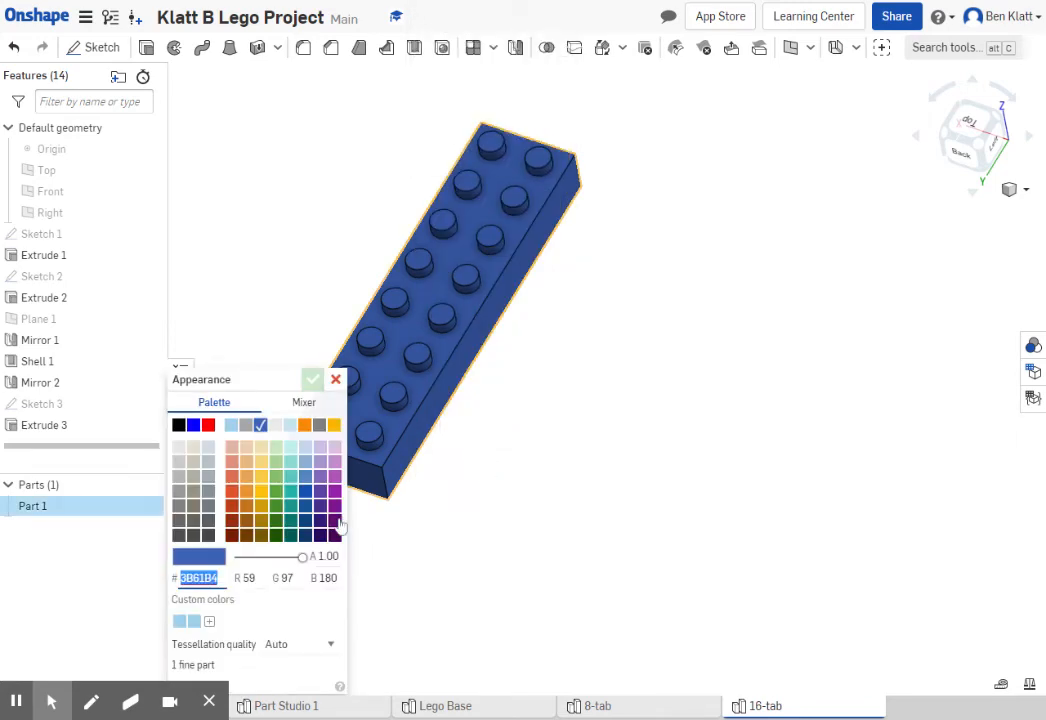
click(261, 490)
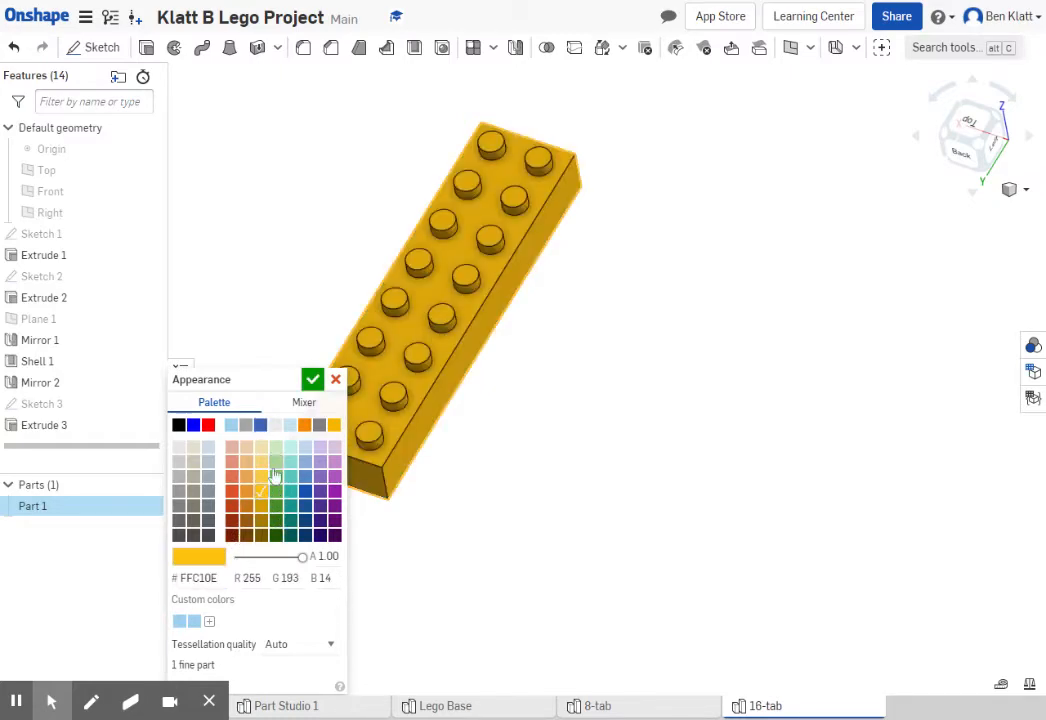
click(304, 425)
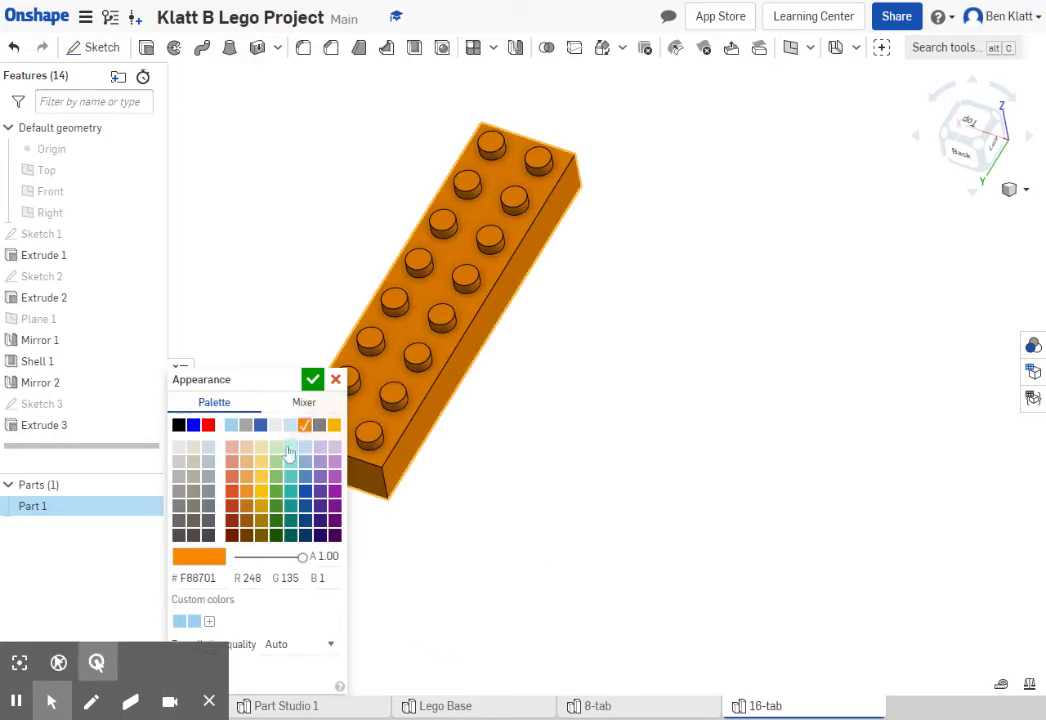
click(311, 381)
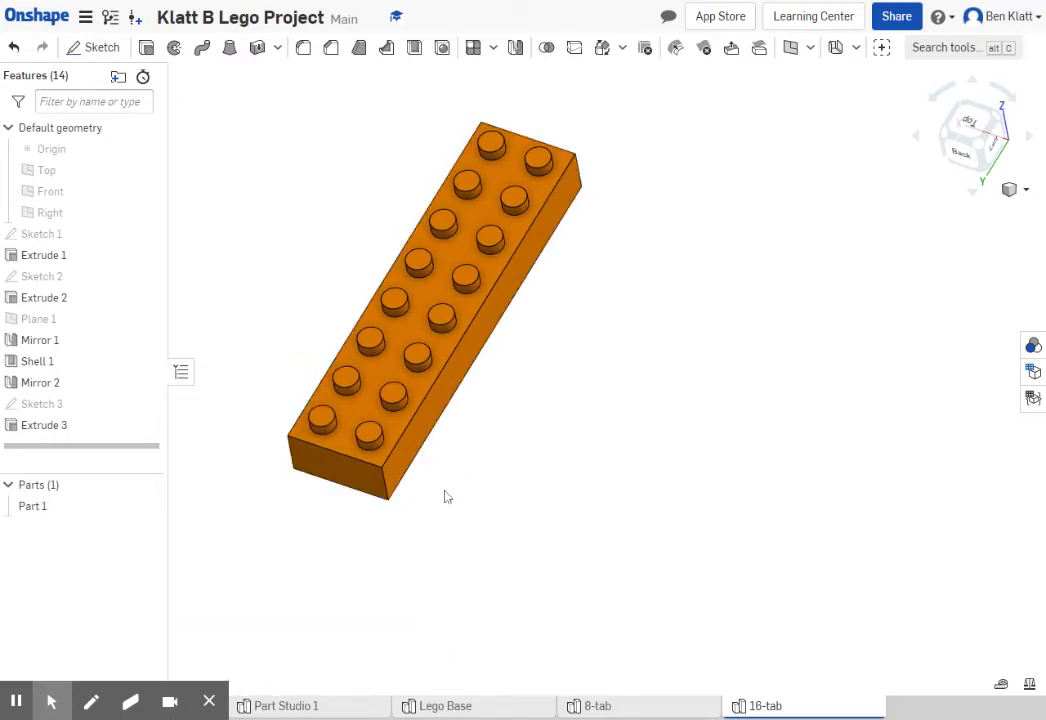
- Inspect the recolored 16-tab brick and compare it with the brick in the 8-tab part studio
right_drag(447, 497, 687, 505)
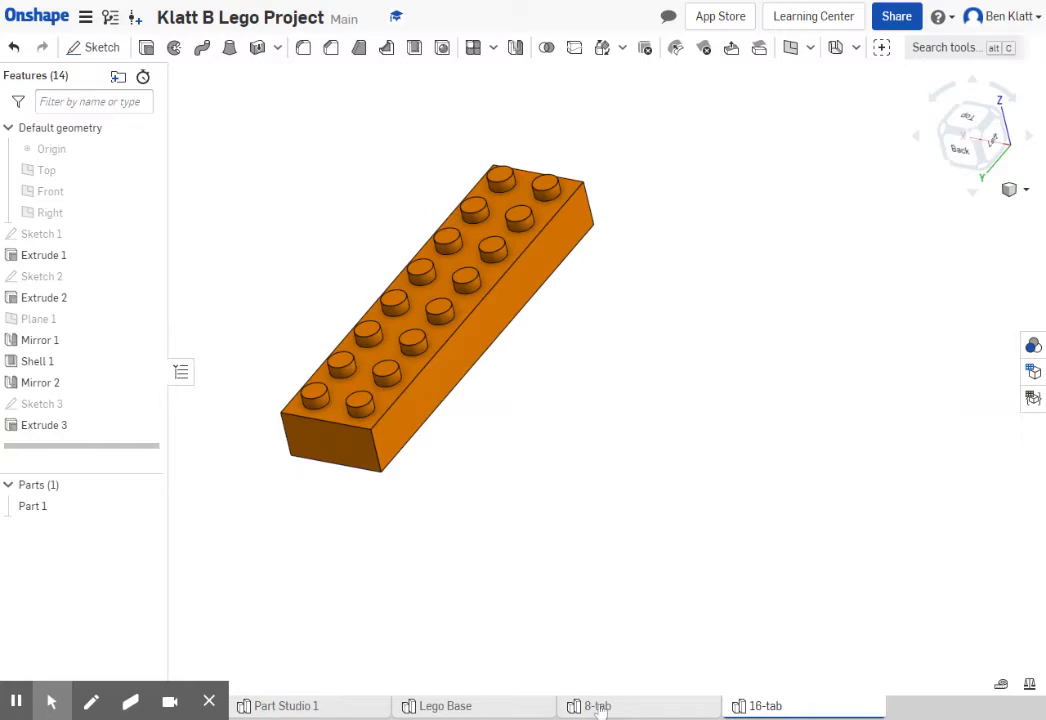
mouse_move(599, 708)
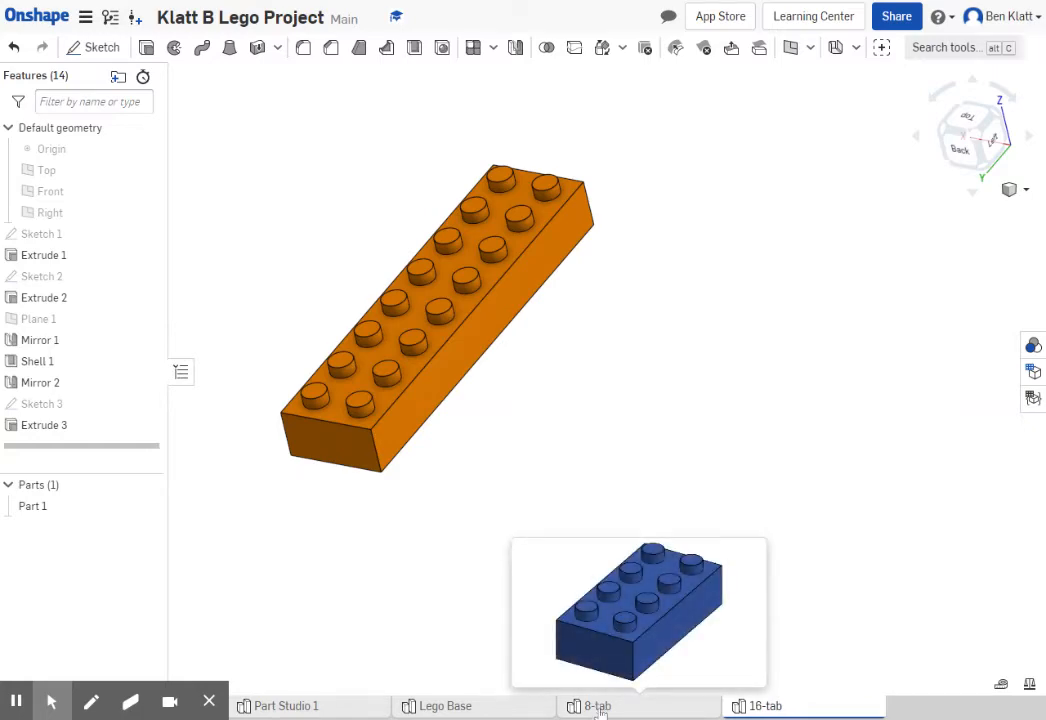
click(599, 708)
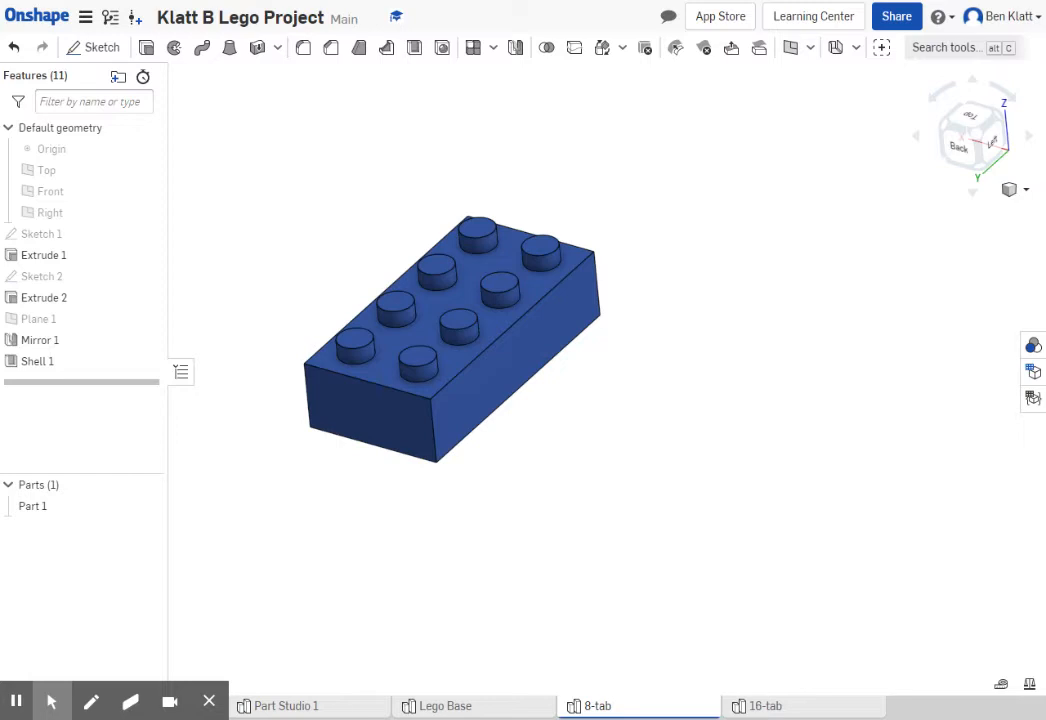
right_drag(557, 525, 546, 548)
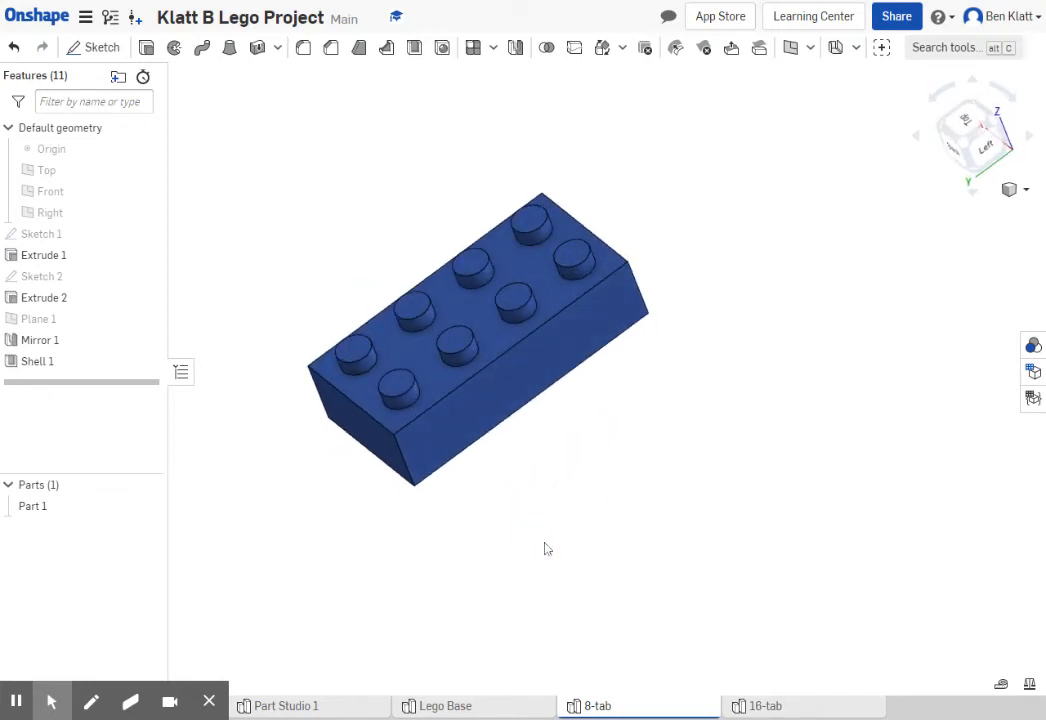
- Duplicate the 8-tab part studio and rename the copy 4-tab
mouse_move(606, 705)
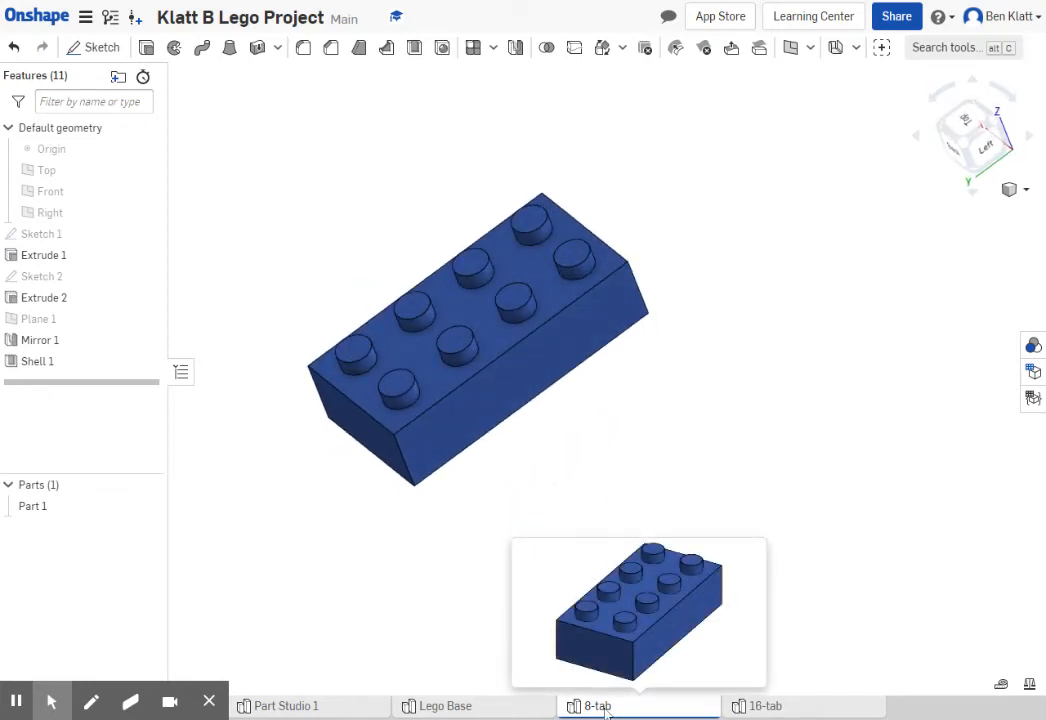
right_click(606, 708)
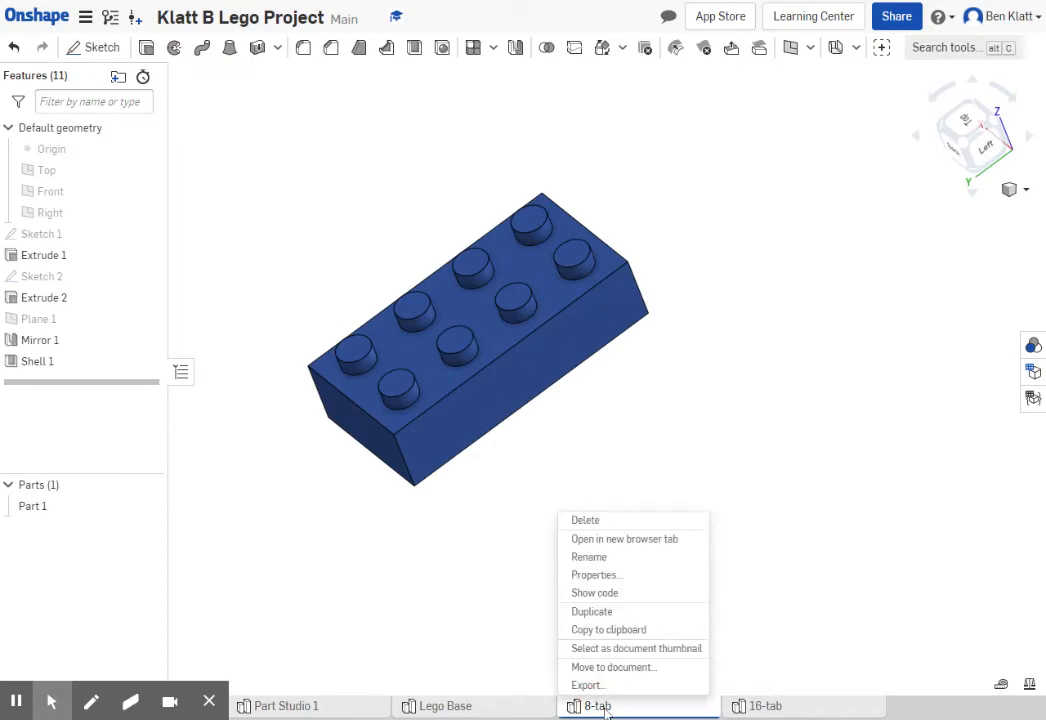
click(599, 613)
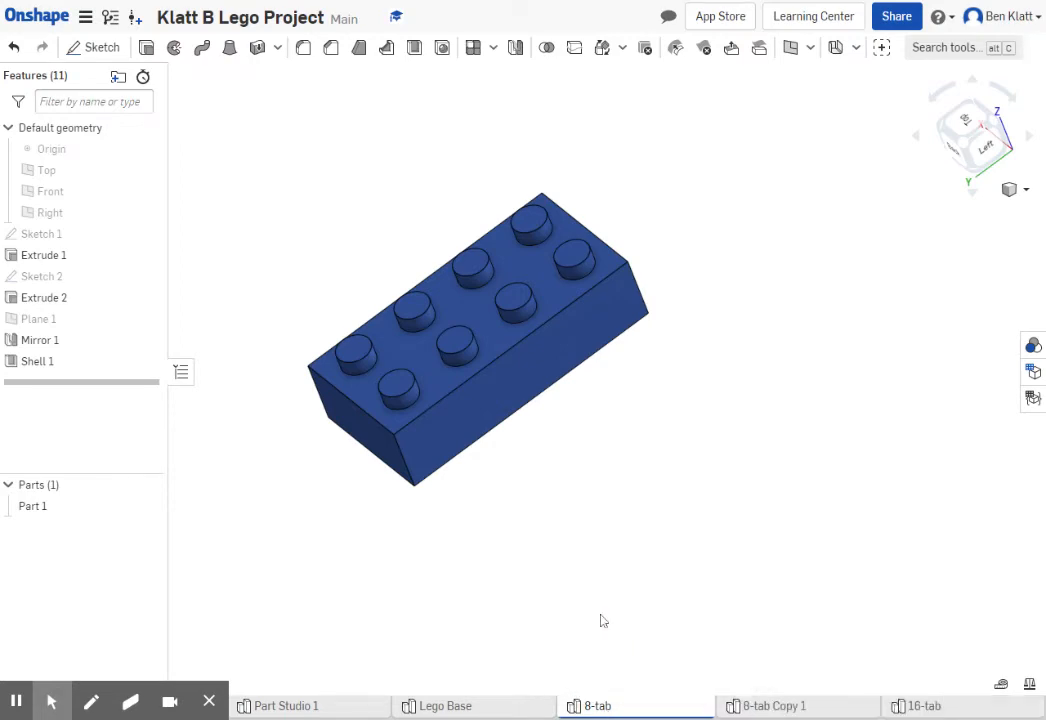
mouse_move(805, 708)
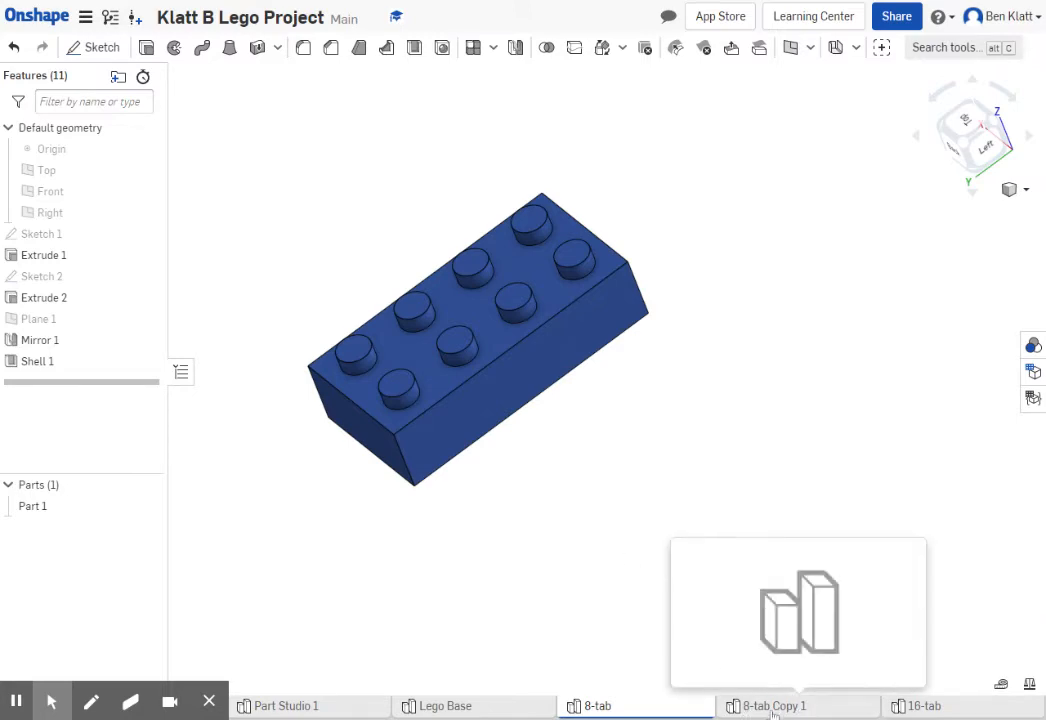
click(772, 708)
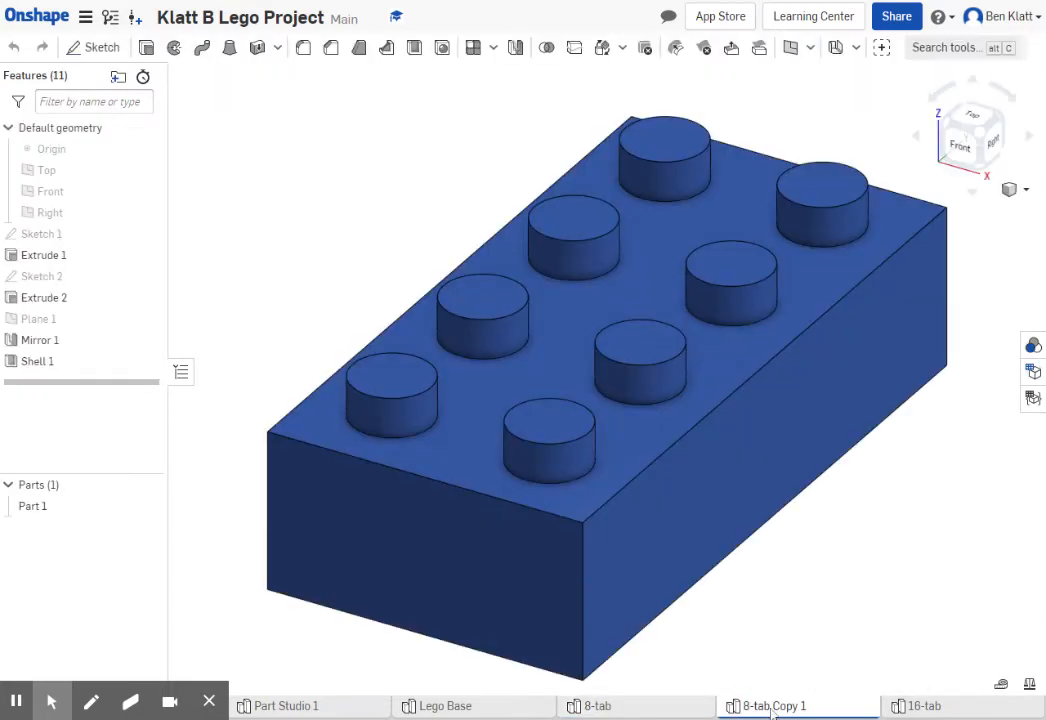
right_click(772, 708)
click(758, 560)
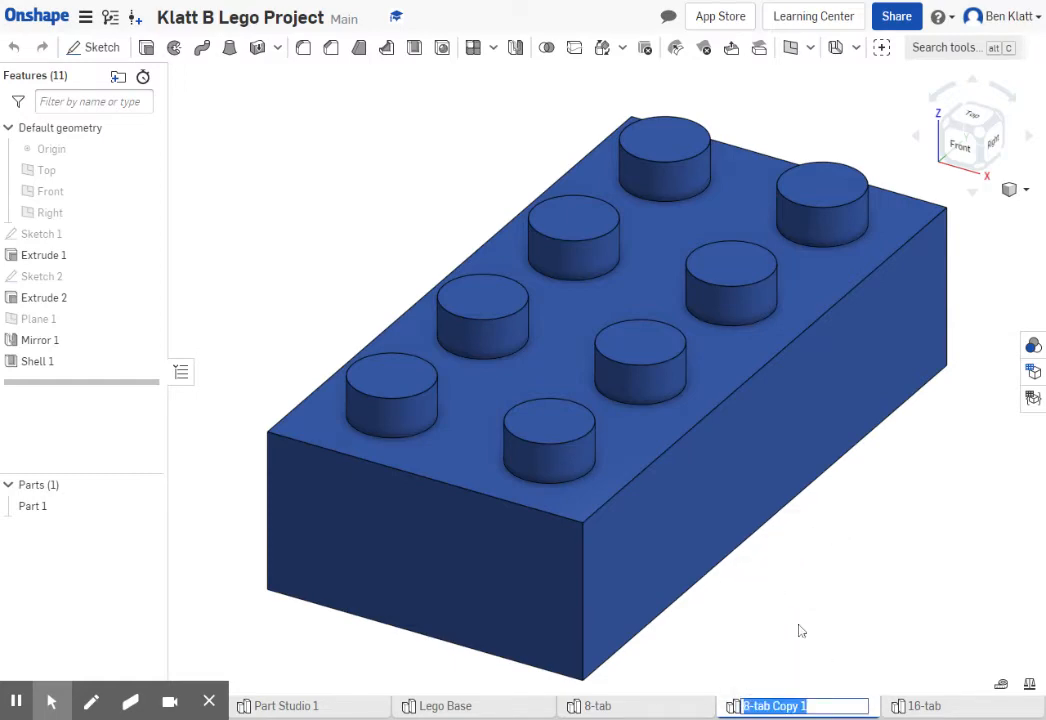
text(4-tab)
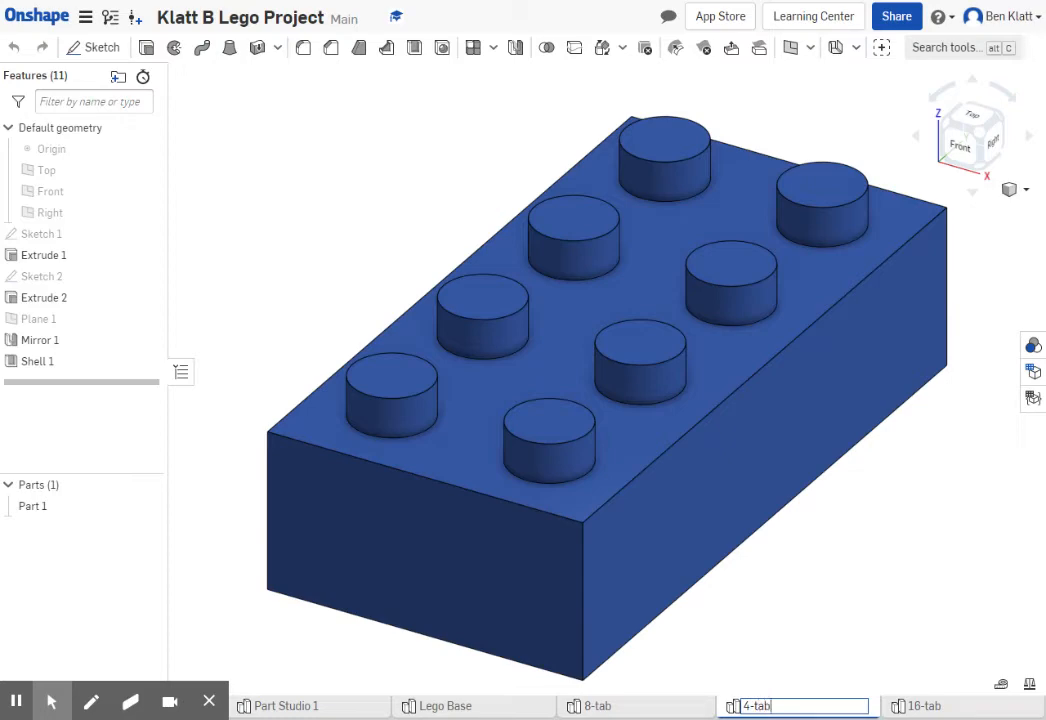
key(Return)
- Delete the Shell 1 feature from the 4-tab part studio
scroll(880, 514, down, 2)
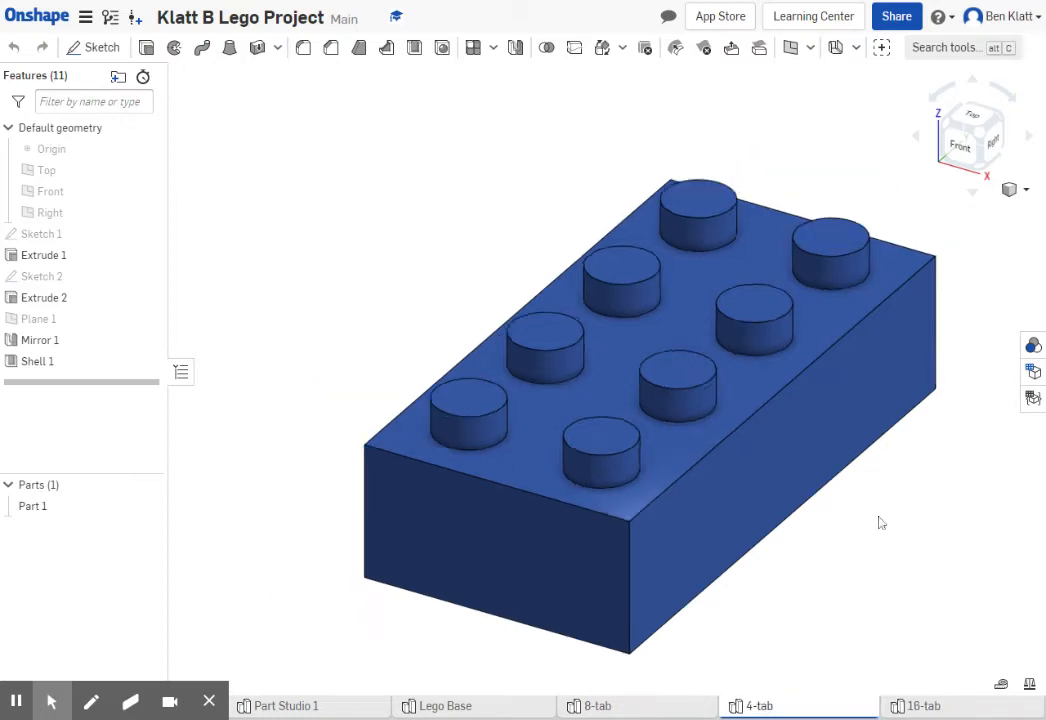
middle_drag(834, 542, 615, 446)
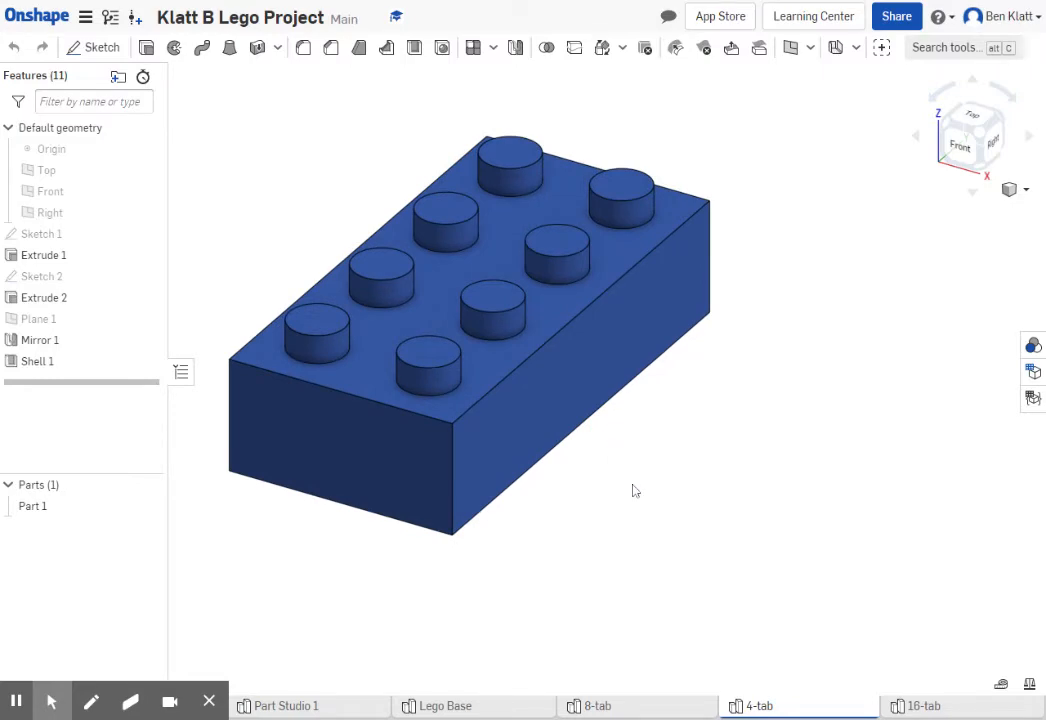
middle_drag(650, 497, 667, 527)
right_drag(667, 527, 642, 461)
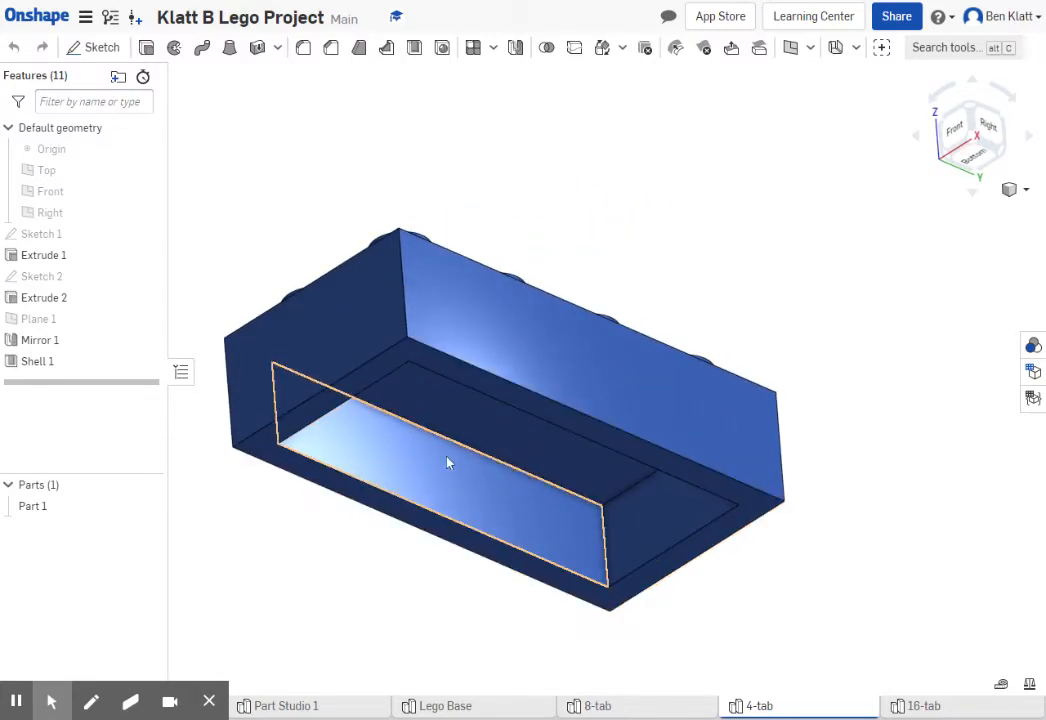
right_click(30, 365)
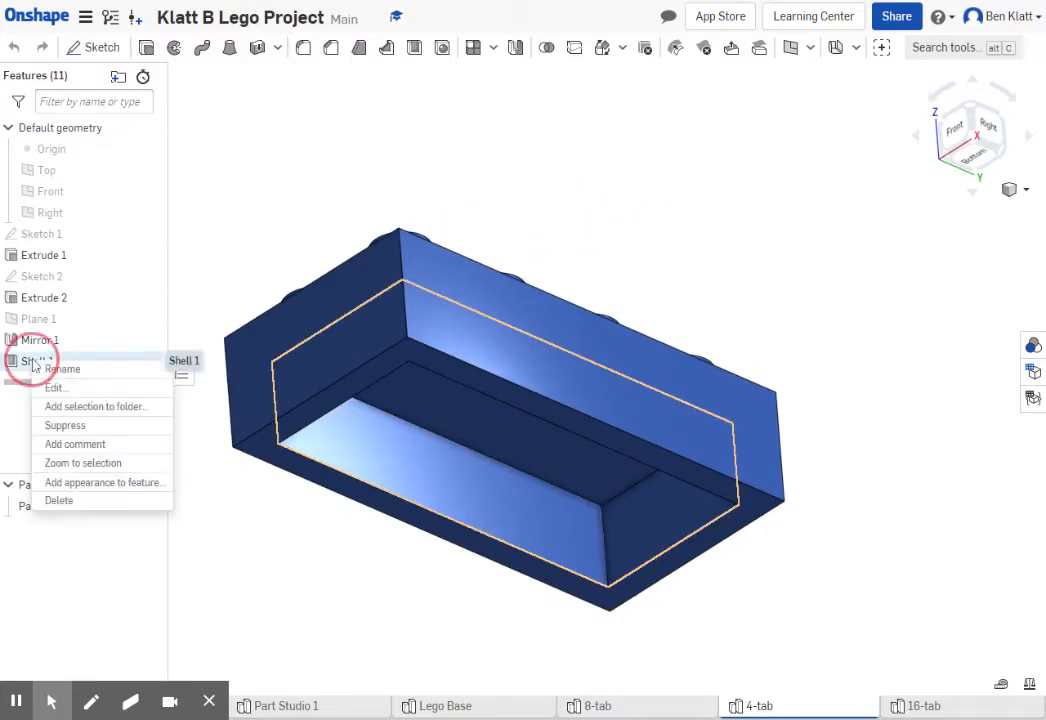
click(62, 501)
- Create a Mid plane reference plane between the two opposite short end faces of the brick
right_drag(925, 399, 885, 383)
middle_drag(768, 425, 791, 545)
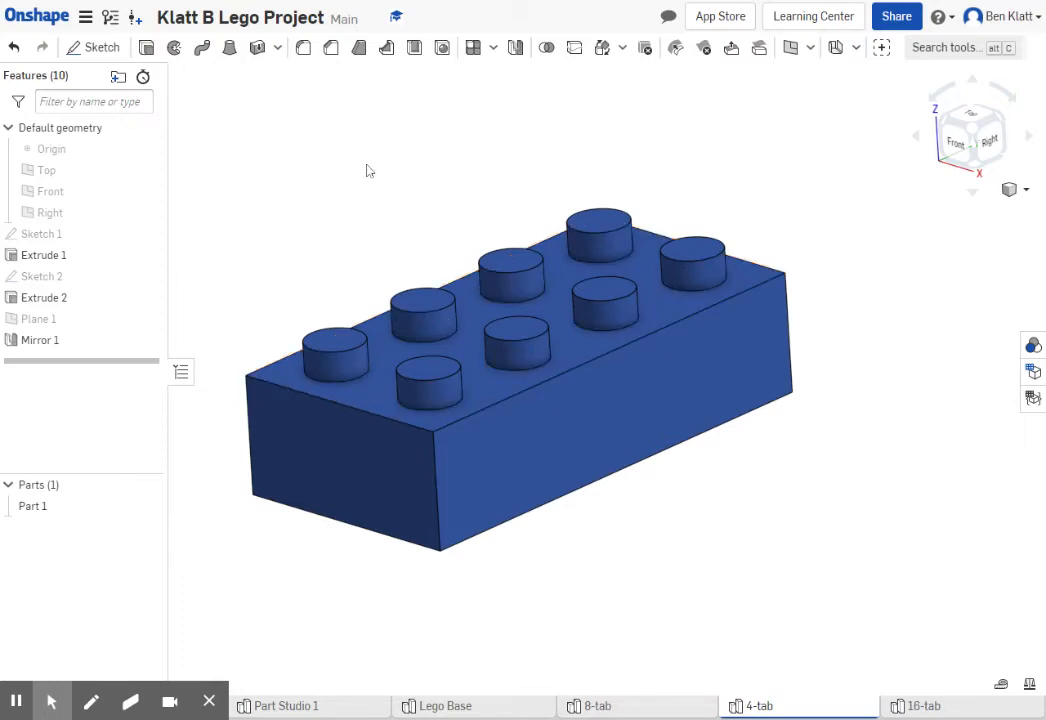
click(790, 48)
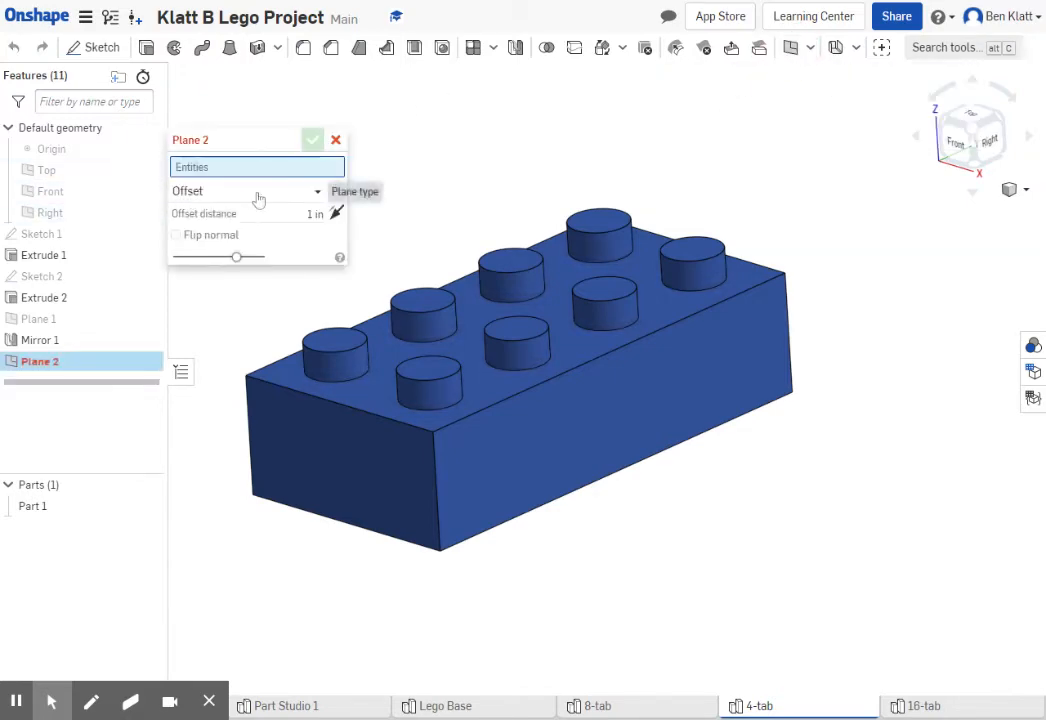
click(318, 194)
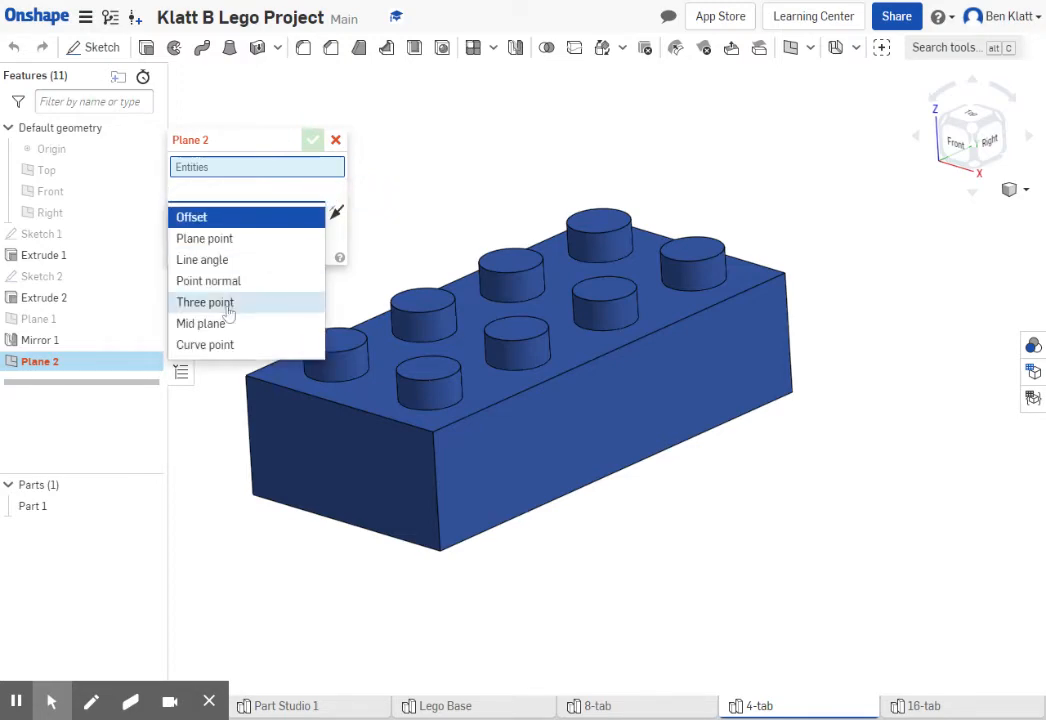
click(200, 324)
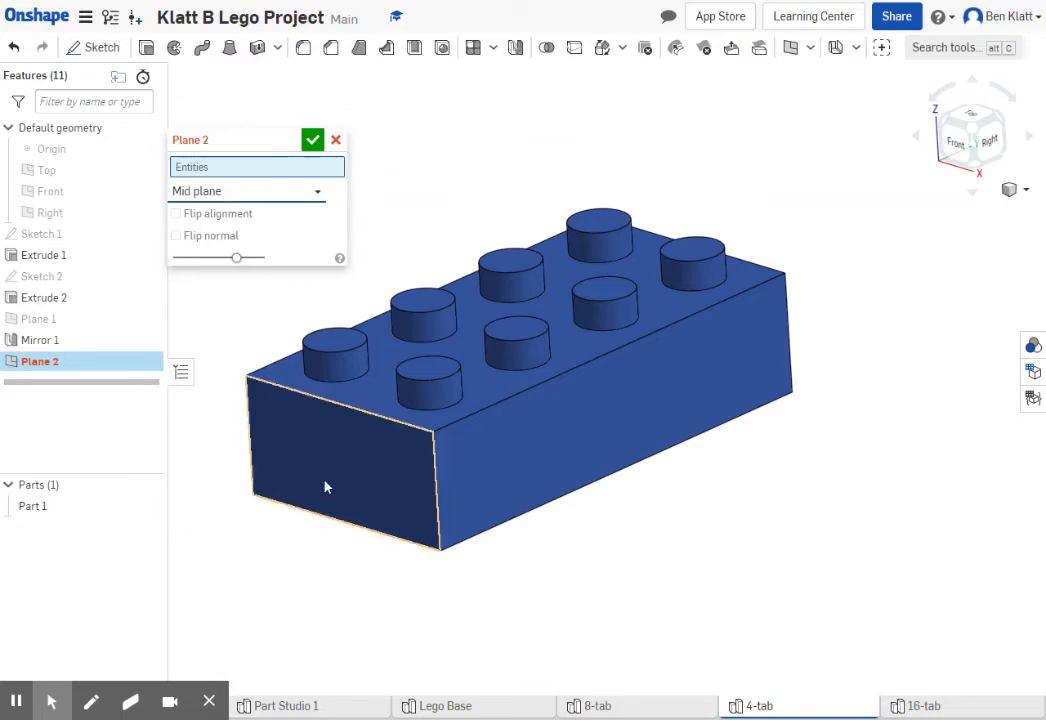
click(335, 447)
right_drag(873, 446, 810, 512)
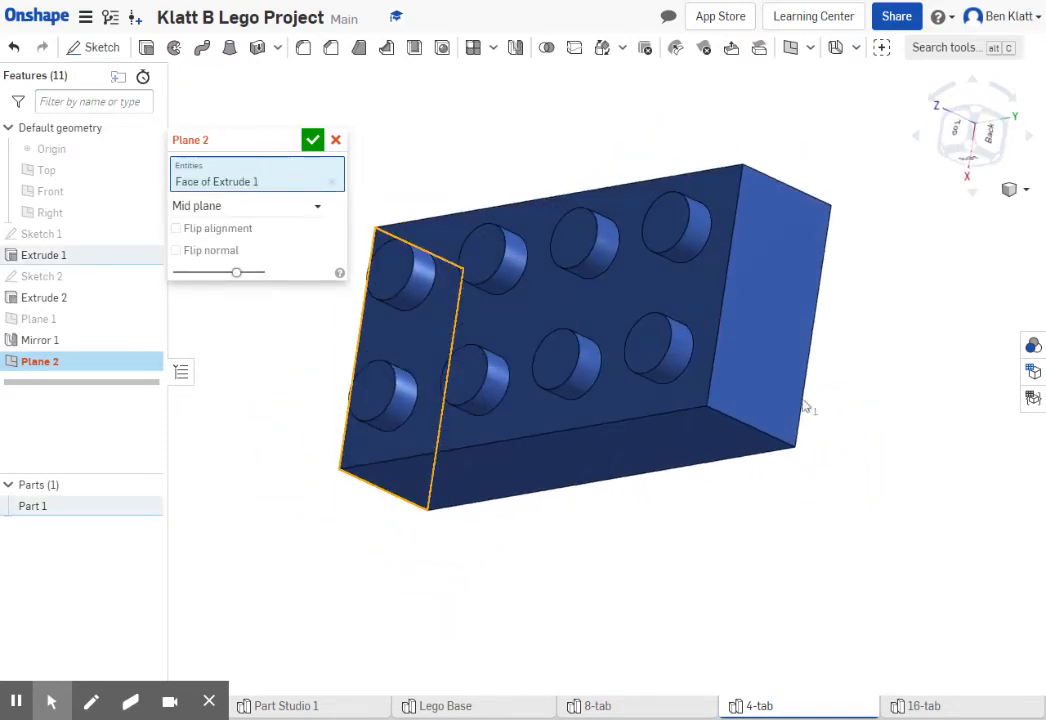
click(752, 350)
right_drag(646, 566, 535, 498)
click(312, 142)
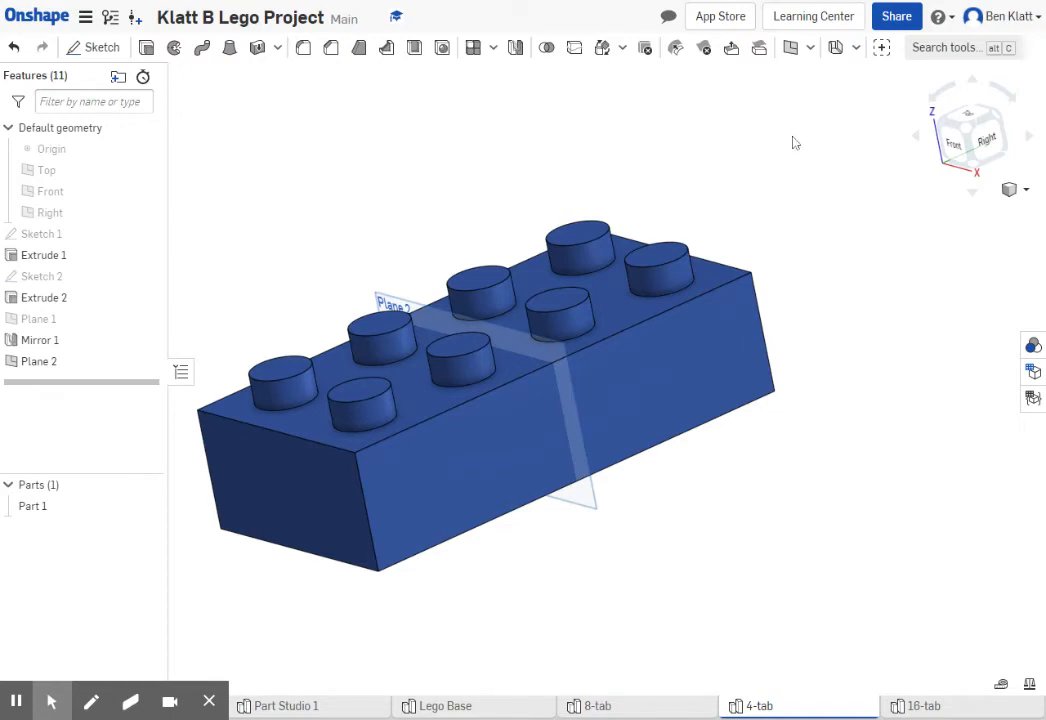
- Split Part 1 with the new mid plane across the brick, with Keep tools enabled
click(576, 53)
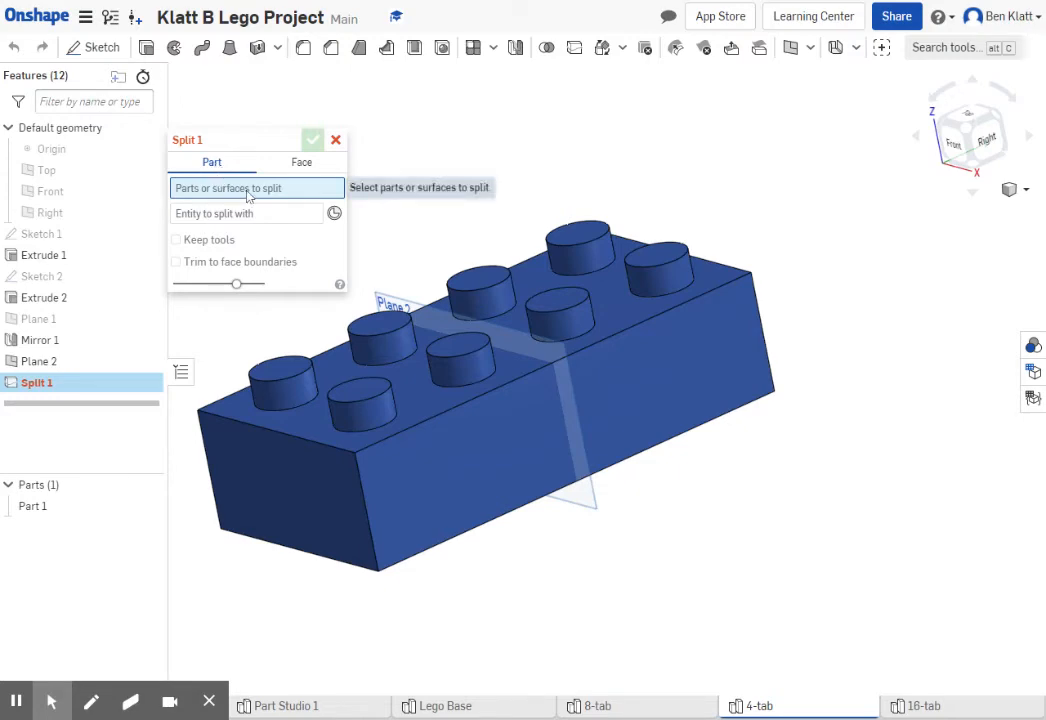
click(436, 393)
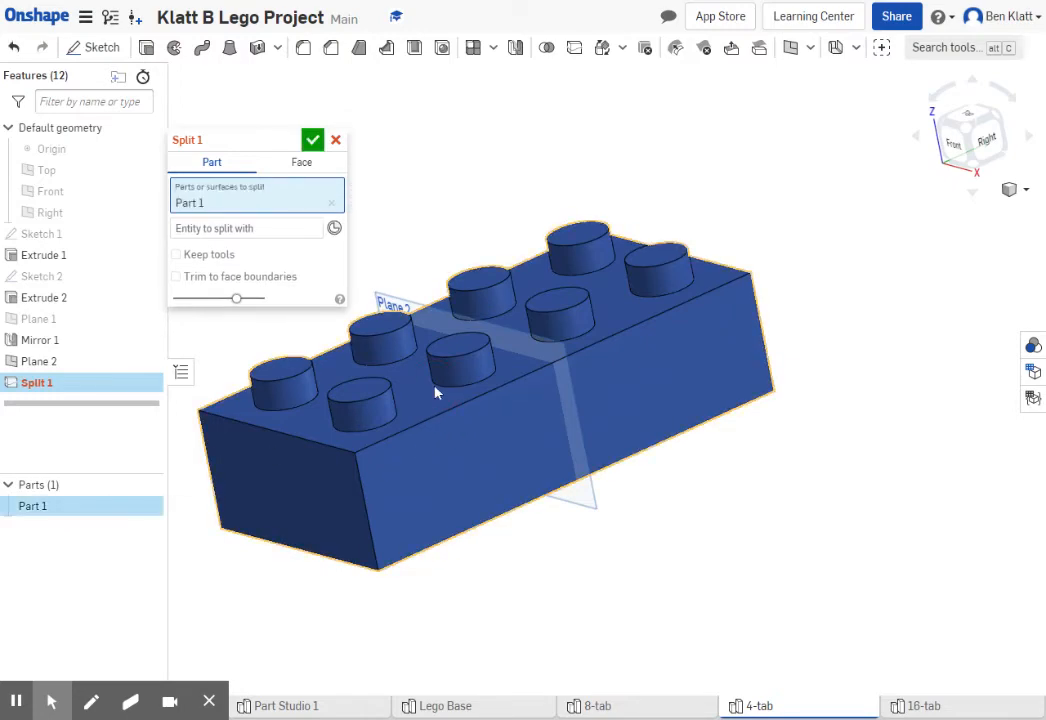
click(232, 230)
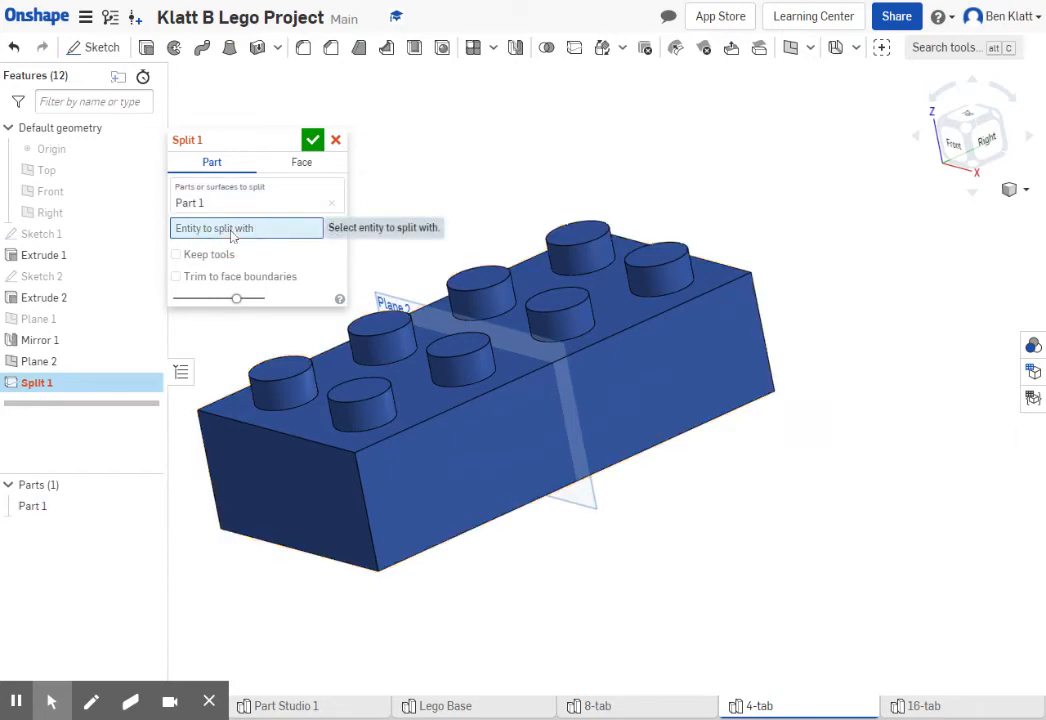
click(591, 510)
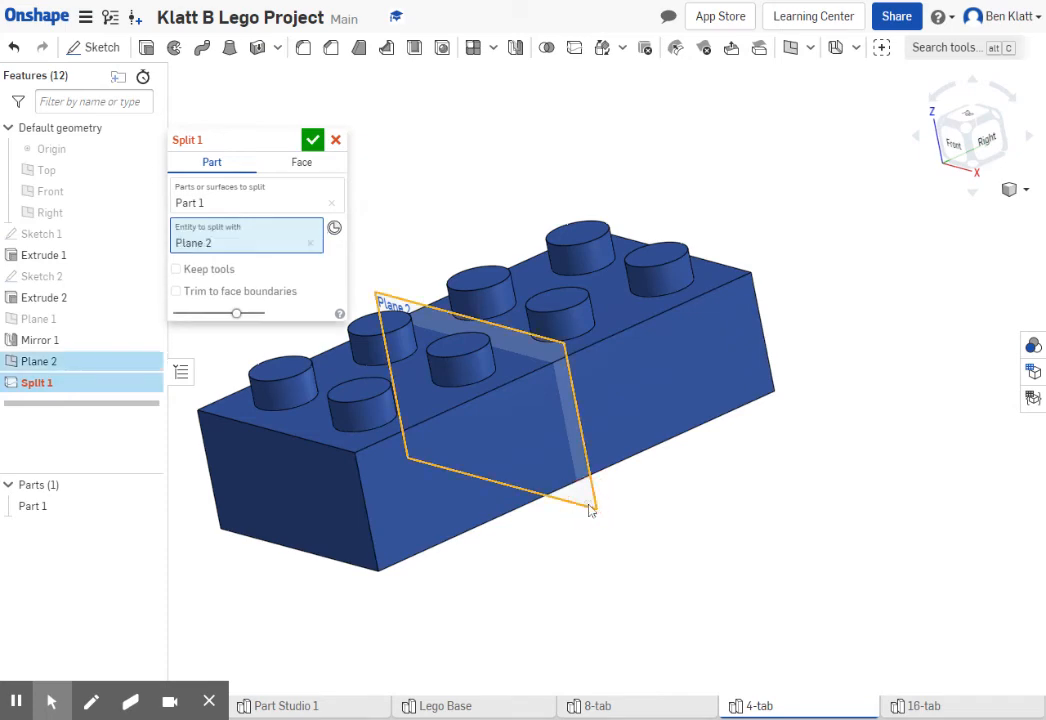
click(147, 233)
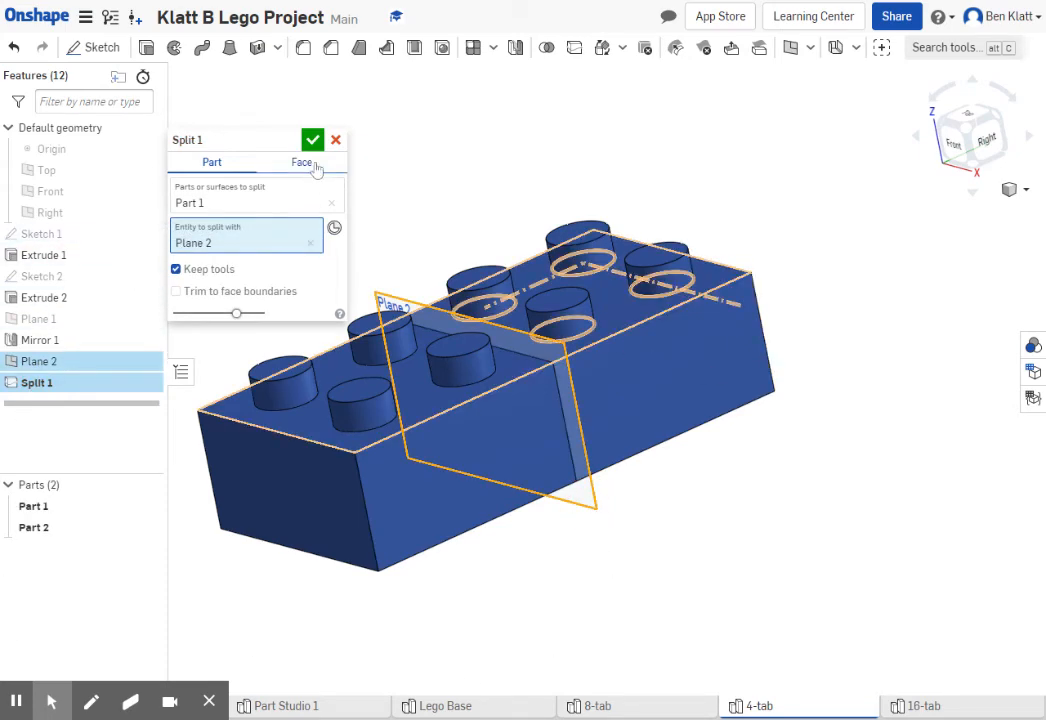
click(313, 143)
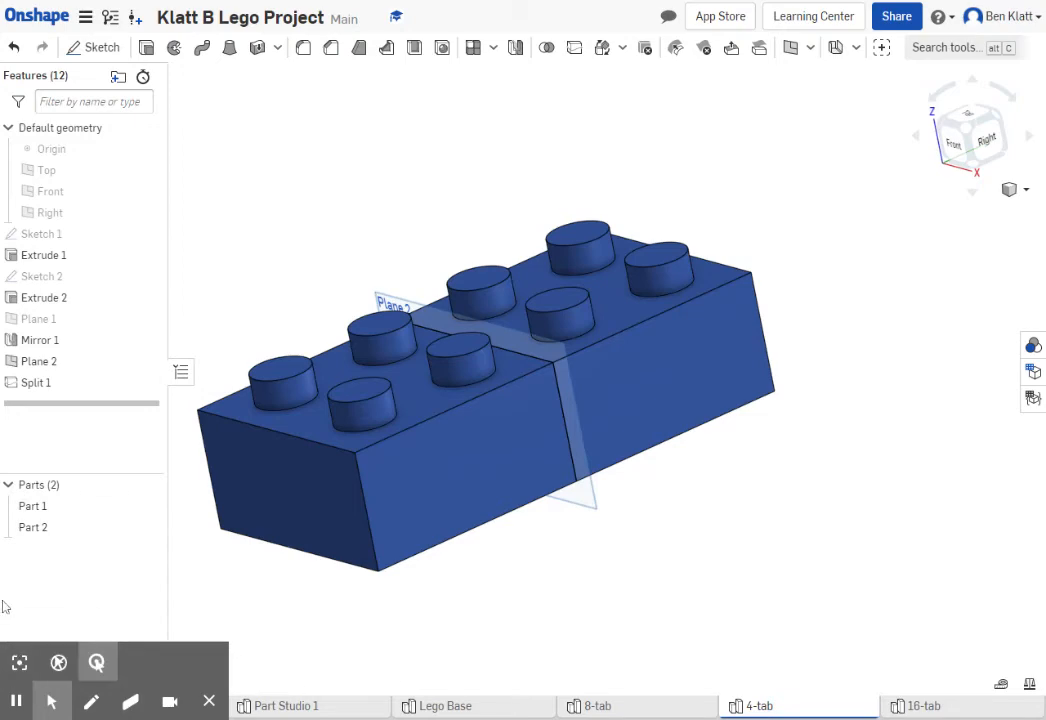
- Delete the front half of the split brick, Part 2, and hide the mid plane
right_click(34, 533)
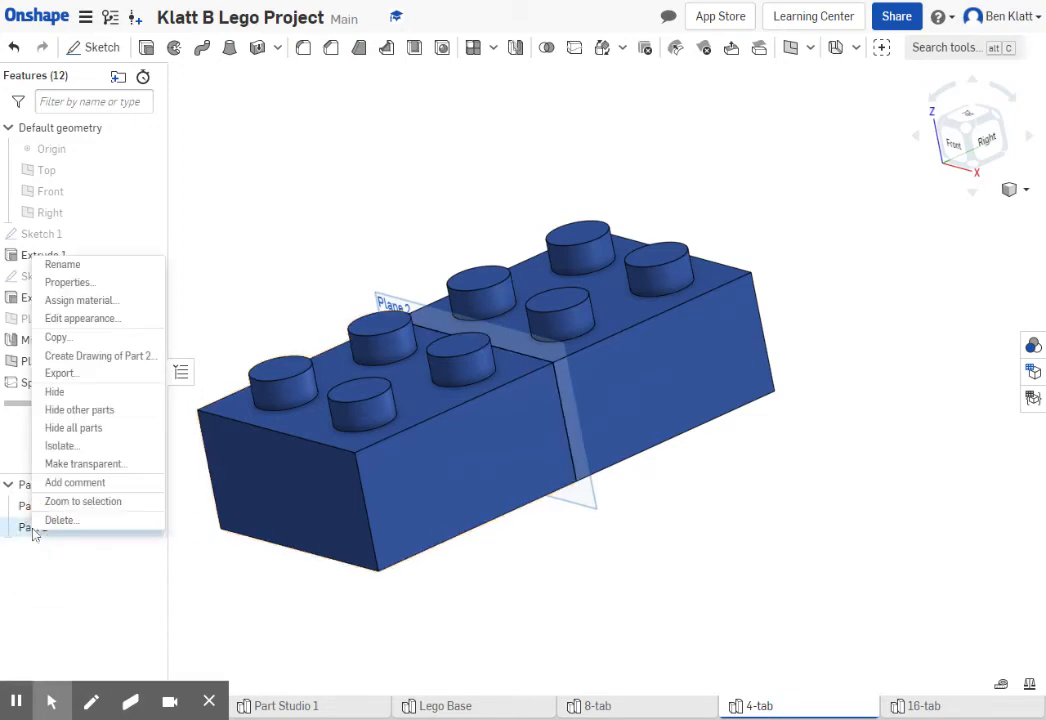
click(60, 520)
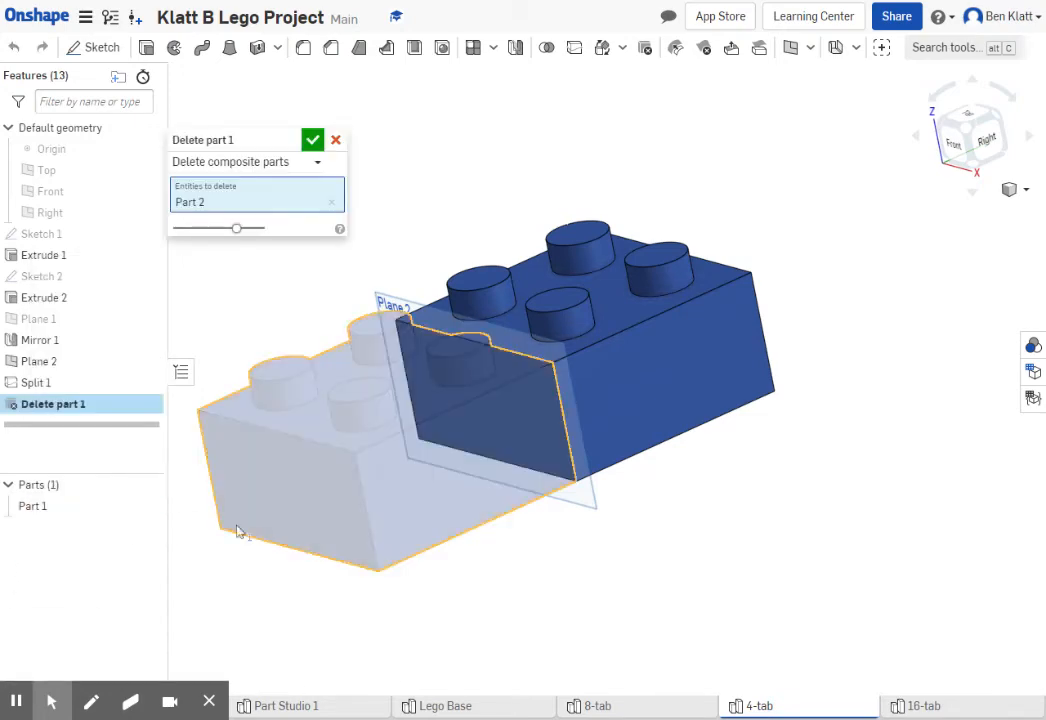
click(312, 140)
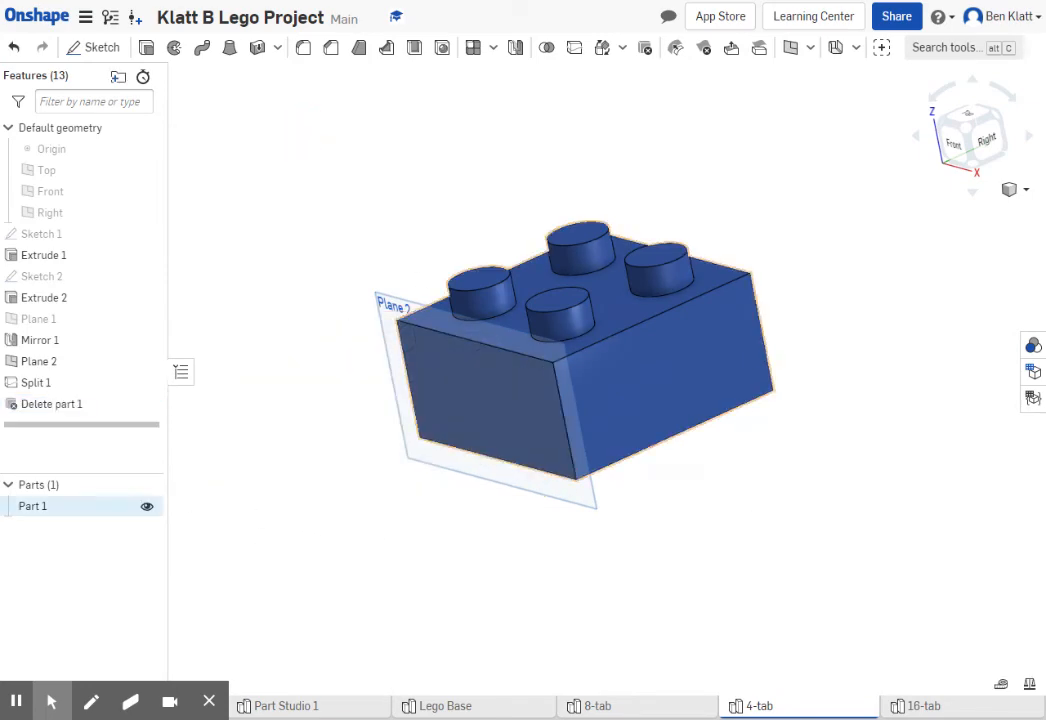
click(147, 362)
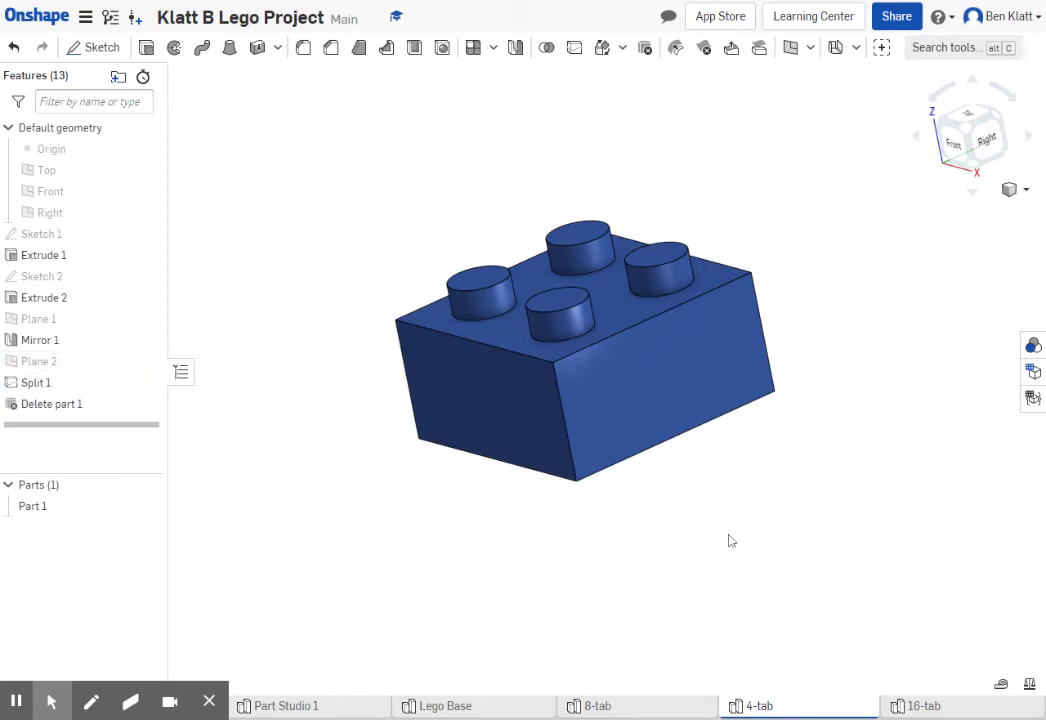
- Shell the remaining half brick with a 0.125 in thickness, removing its bottom face
right_drag(760, 527, 741, 462)
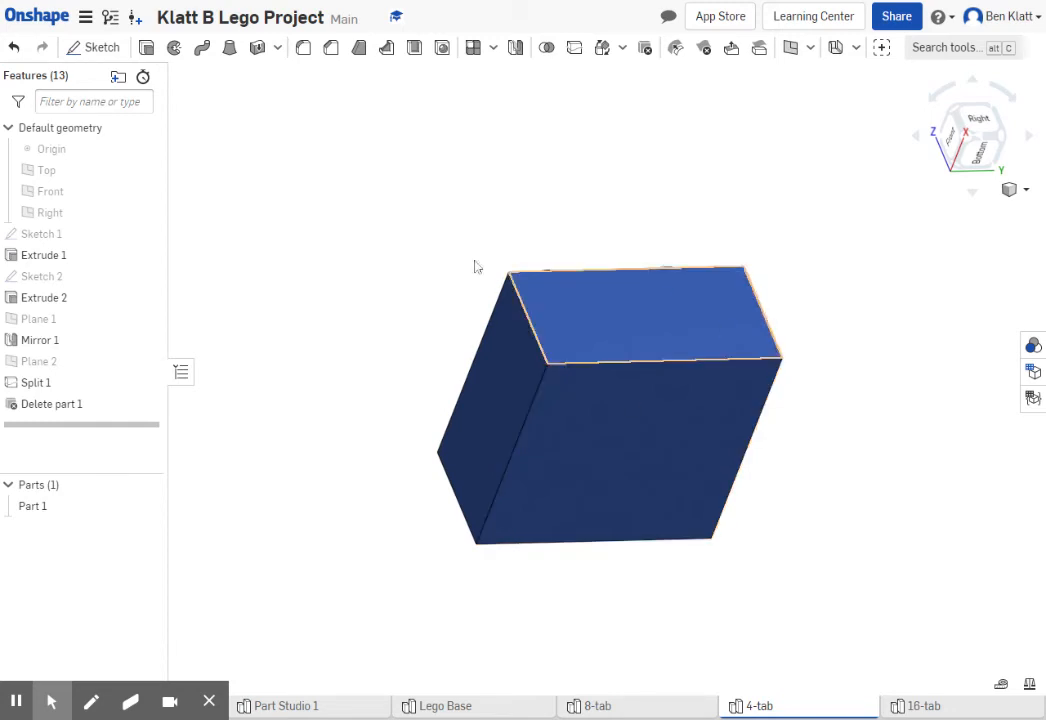
click(414, 47)
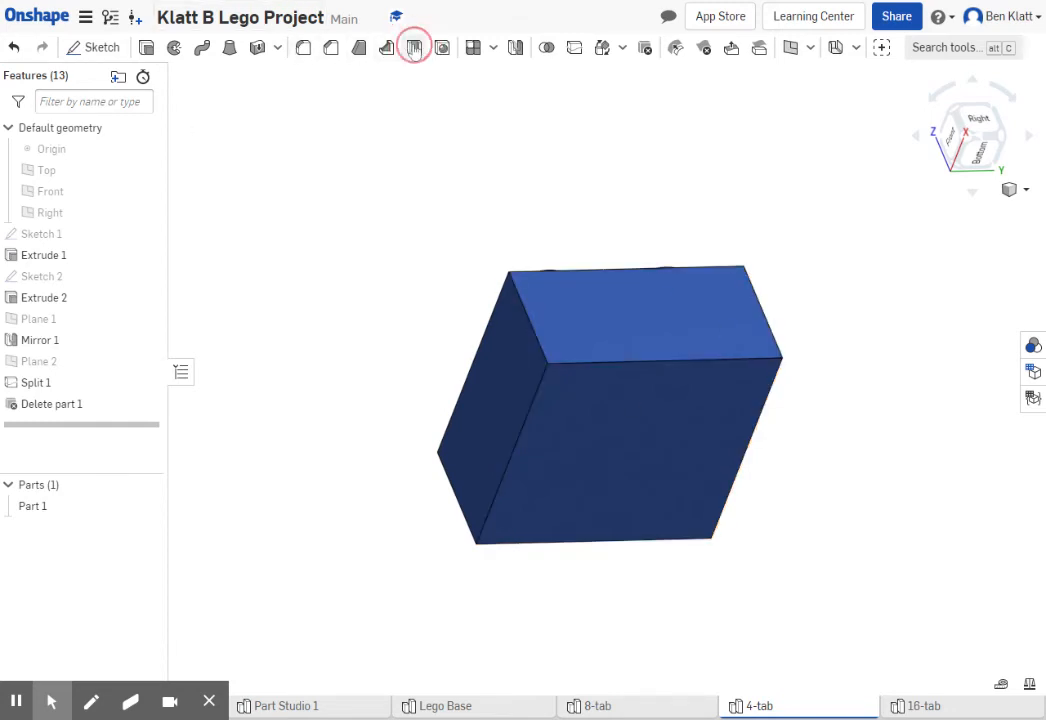
click(640, 439)
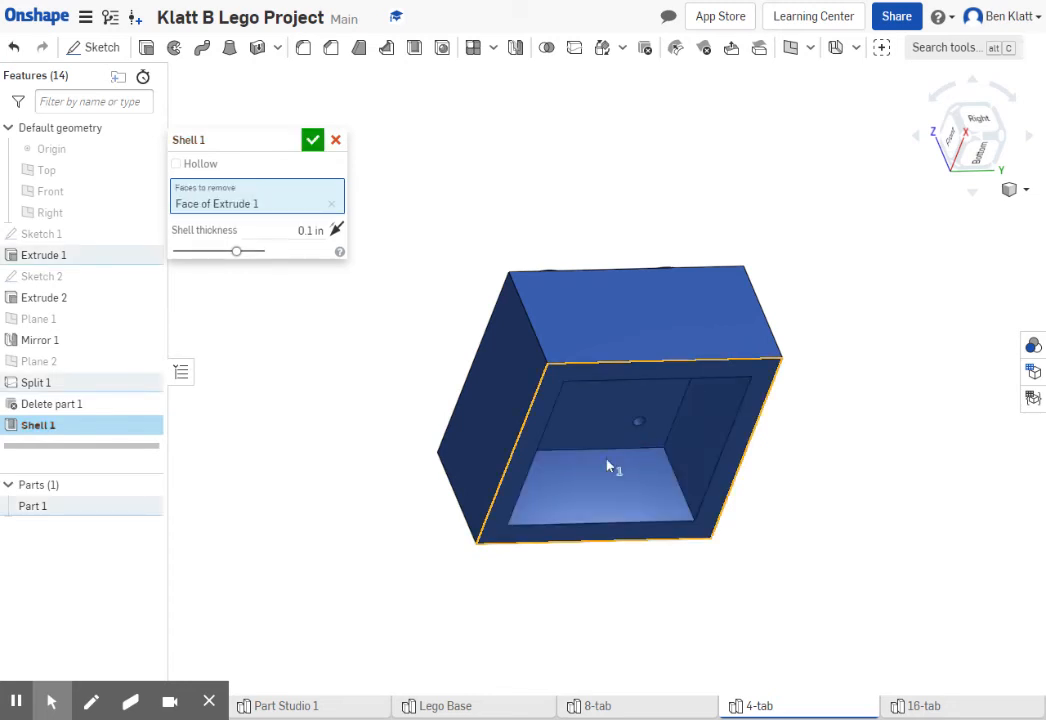
click(295, 232)
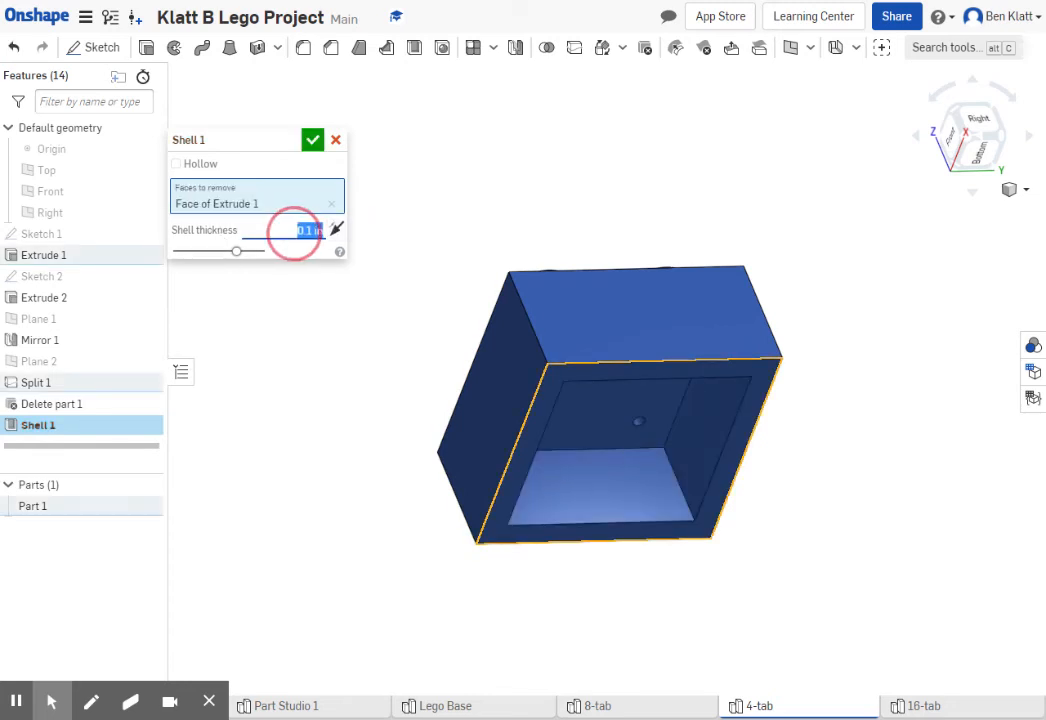
key(BackSpace)
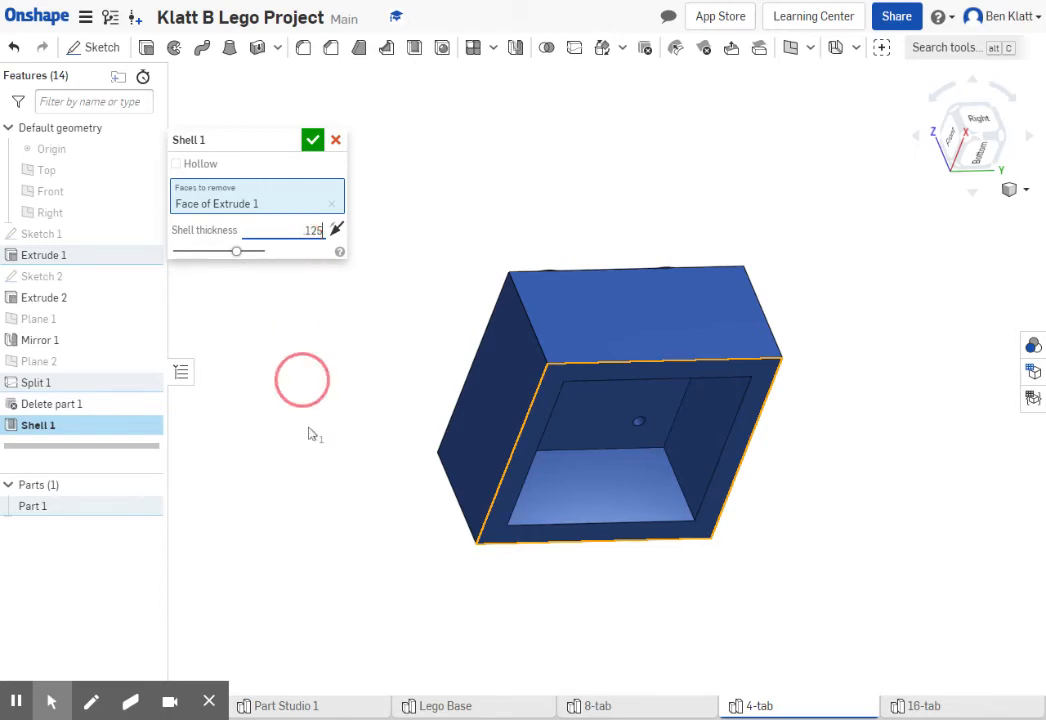
key(Return)
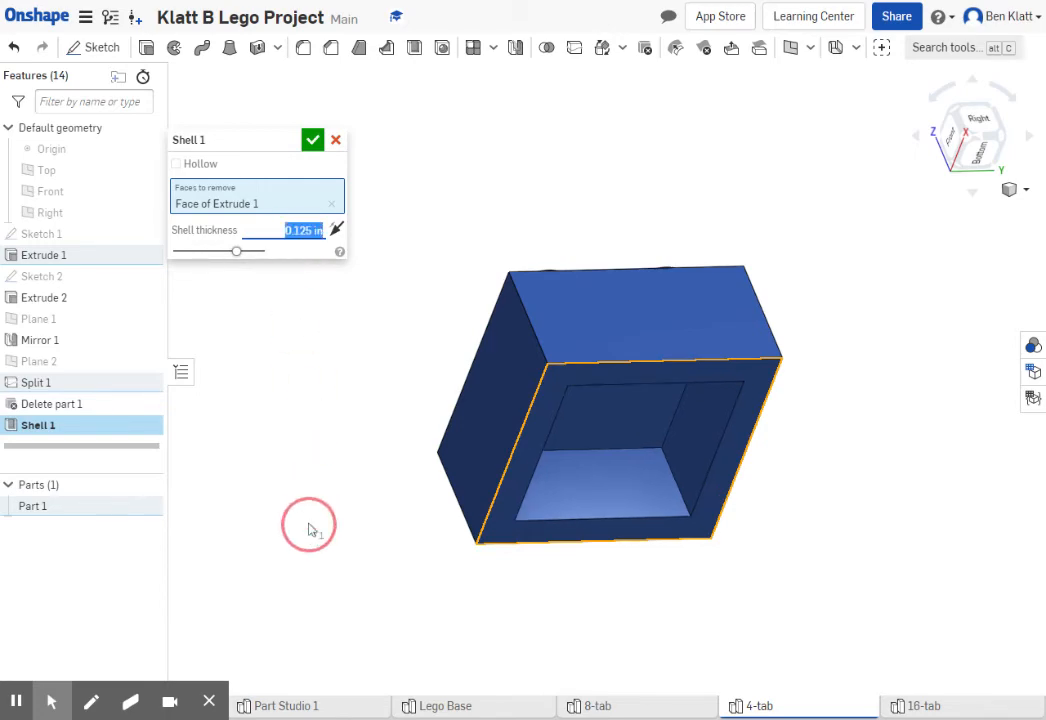
key(Return)
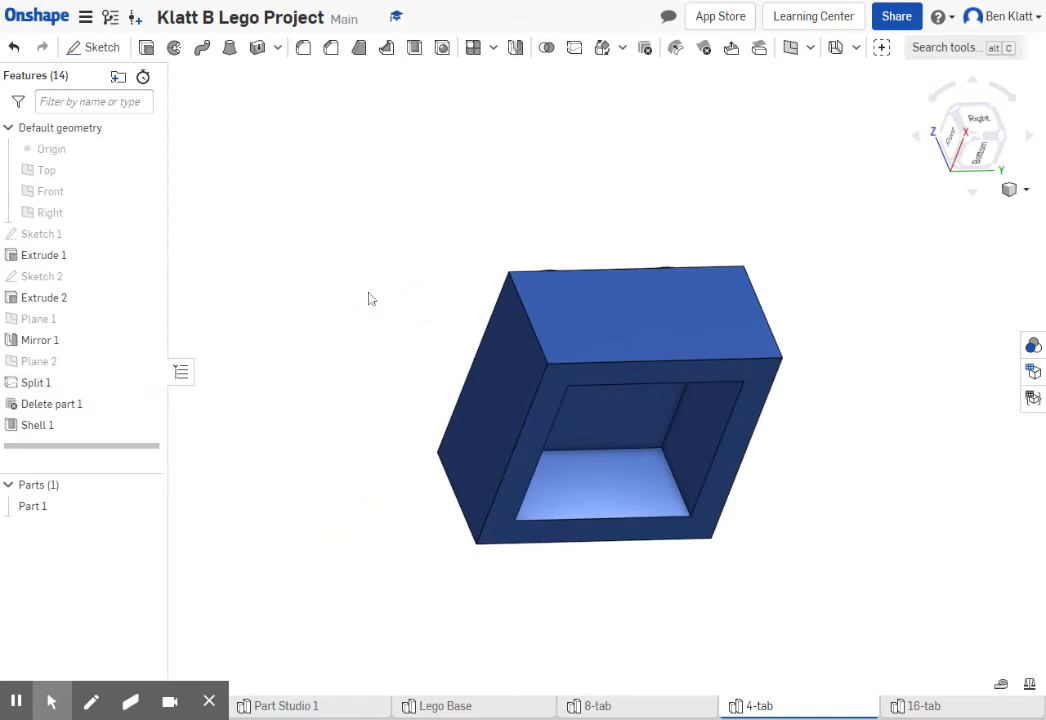
right_drag(409, 355, 444, 390)
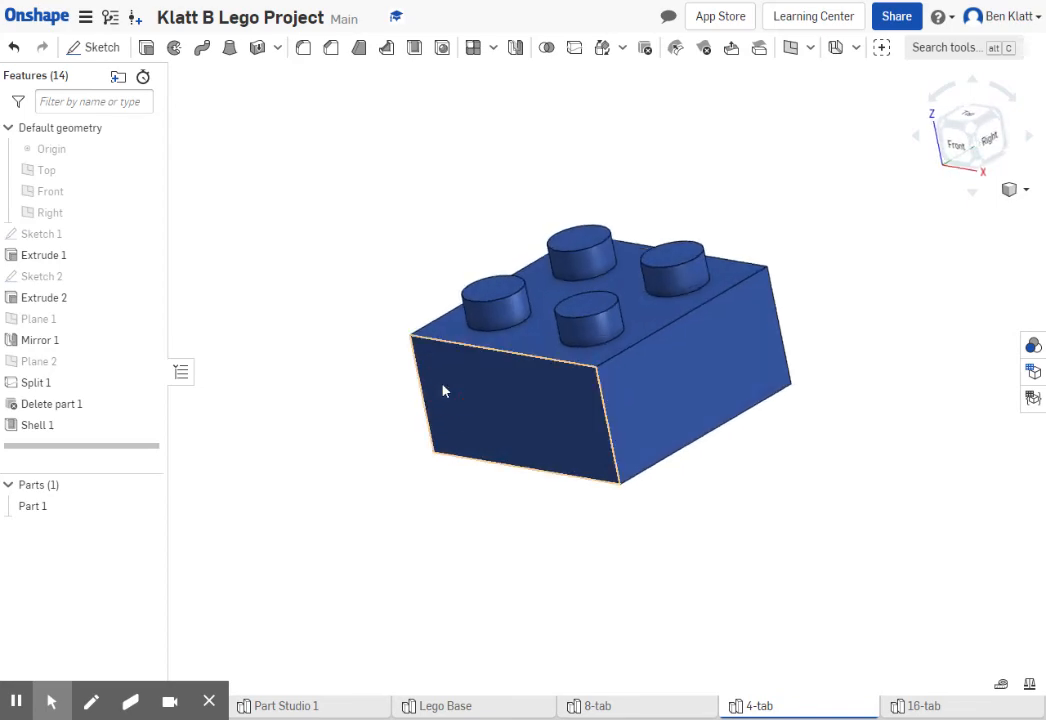
- Change the 4-tab brick's appearance to red, FF0000
right_click(516, 395)
click(598, 414)
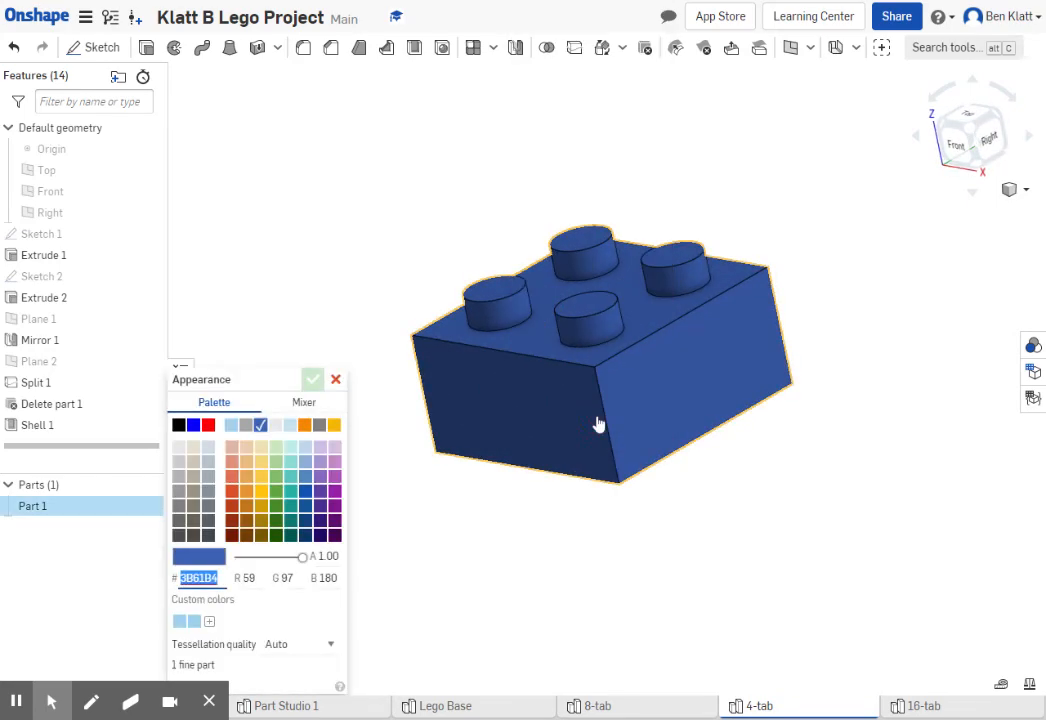
click(208, 425)
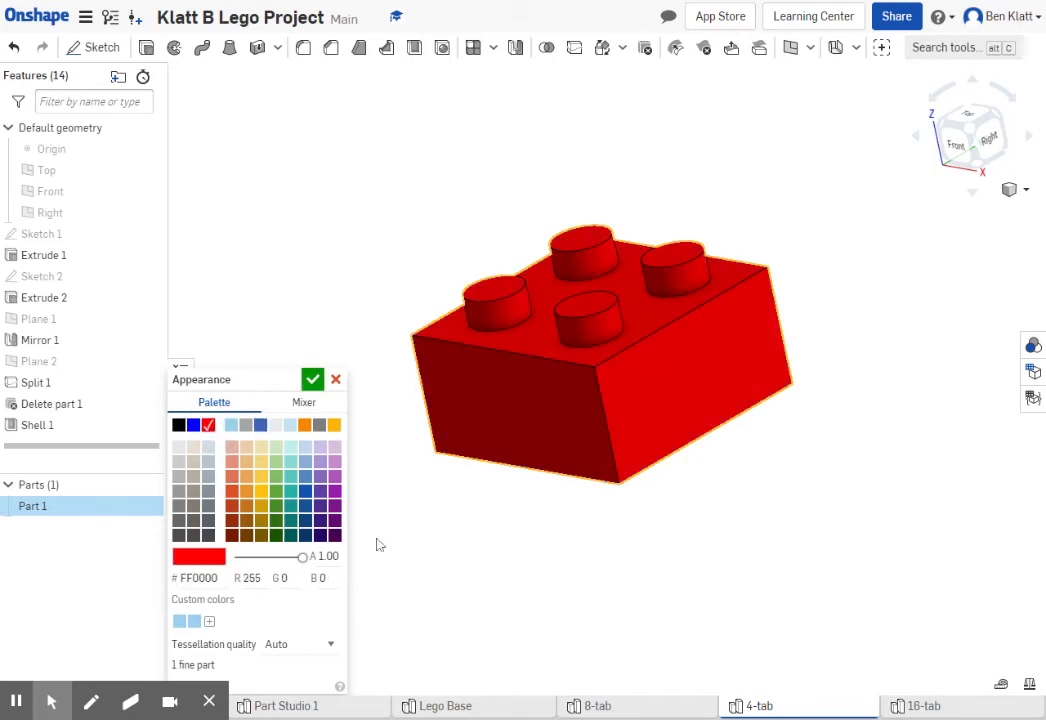
click(312, 379)
middle_drag(567, 523, 448, 501)
right_drag(568, 504, 596, 508)
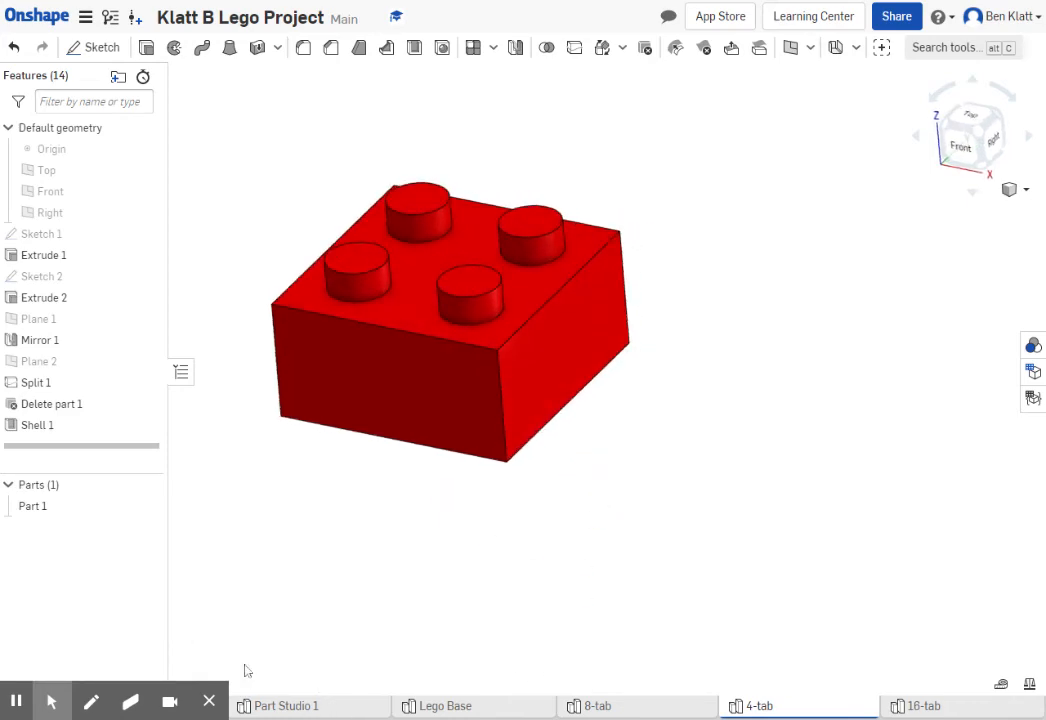
mouse_move(219, 702)
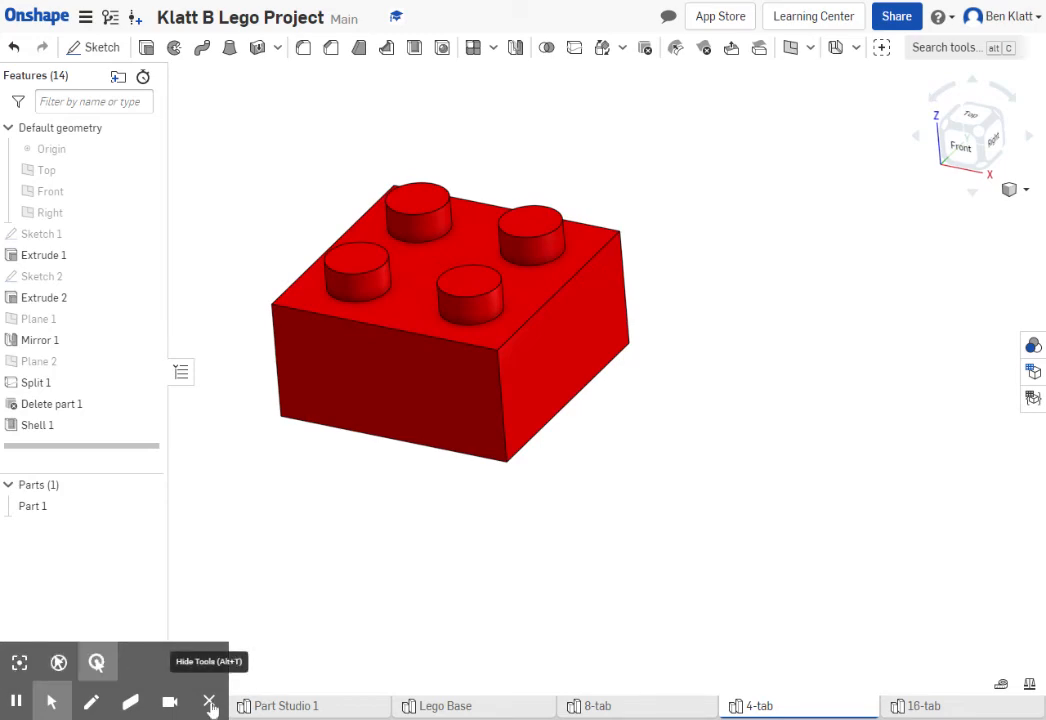
click(210, 705)
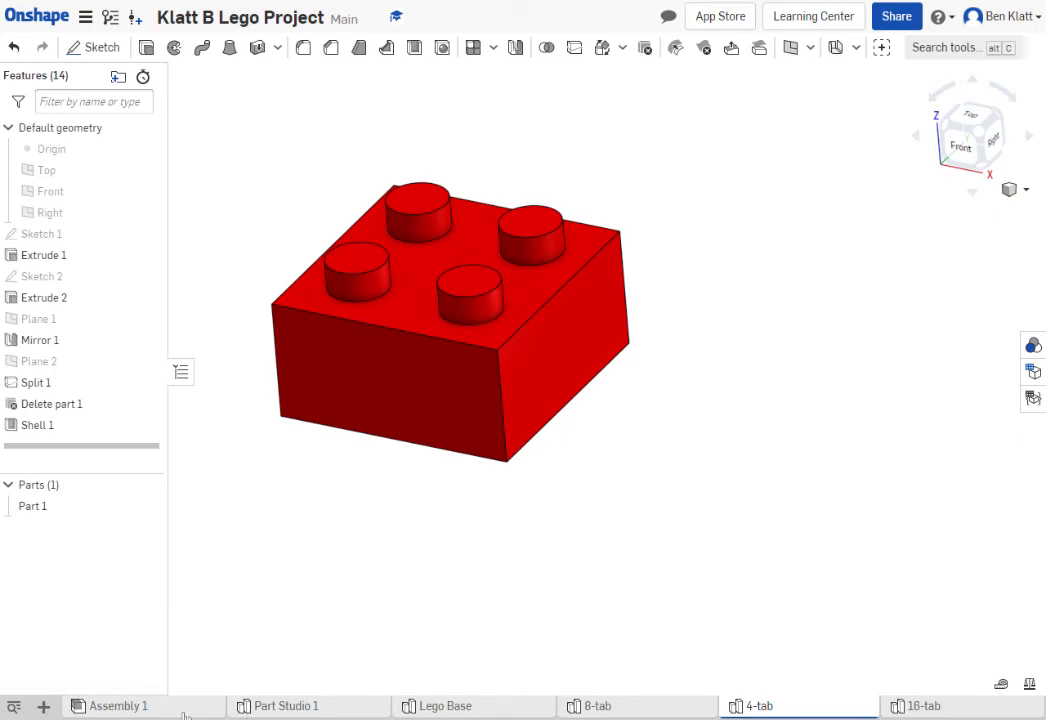
mouse_move(103, 709)
mouse_move(138, 710)
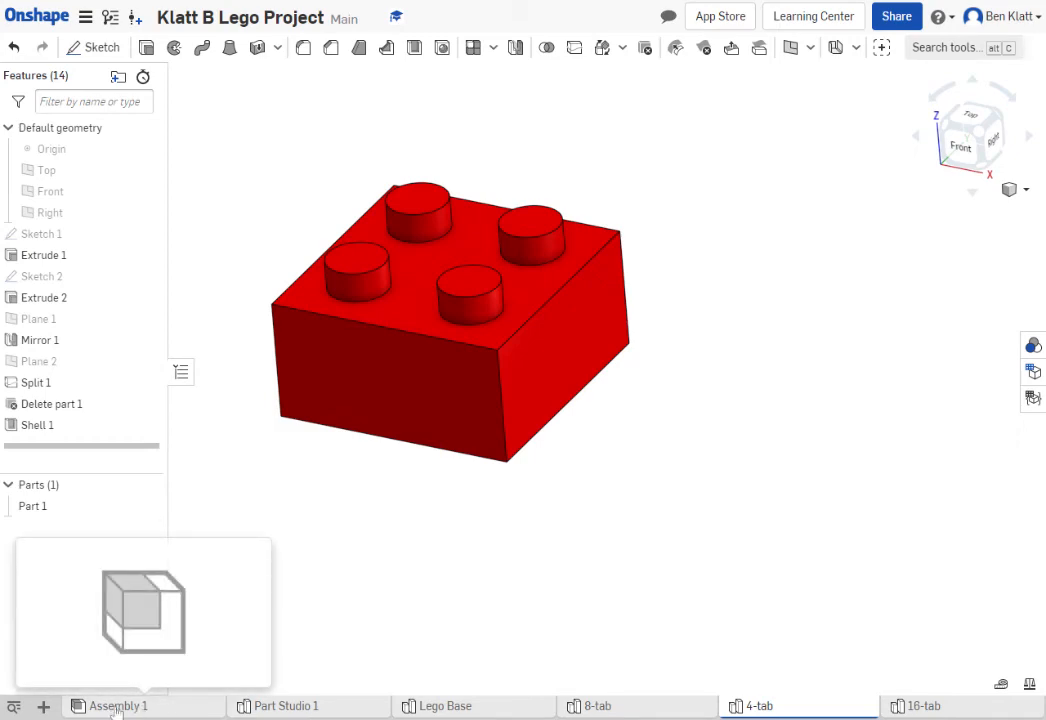
click(43, 706)
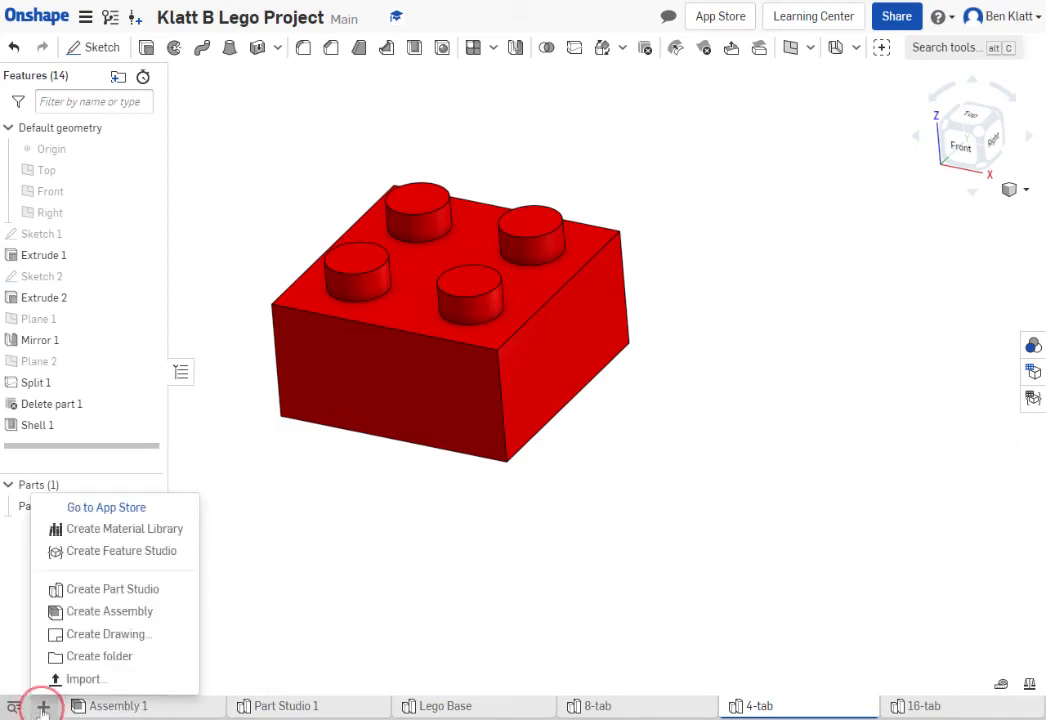
click(286, 652)
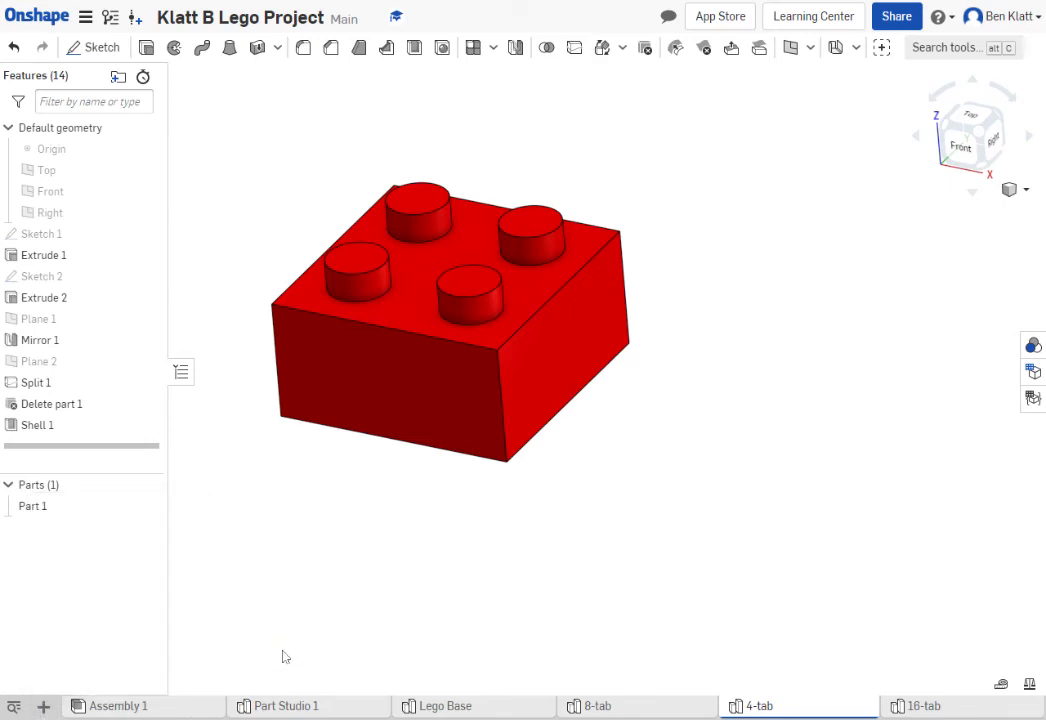
mouse_move(118, 708)
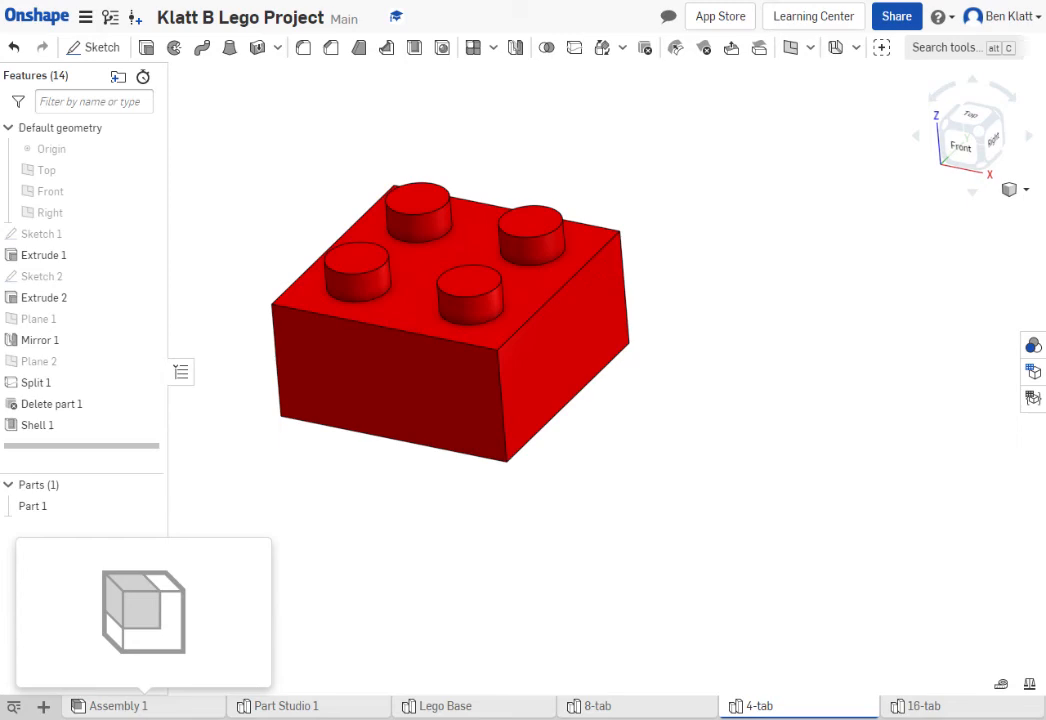
- Open Assembly 1 and insert the Lego Base part into it
click(140, 707)
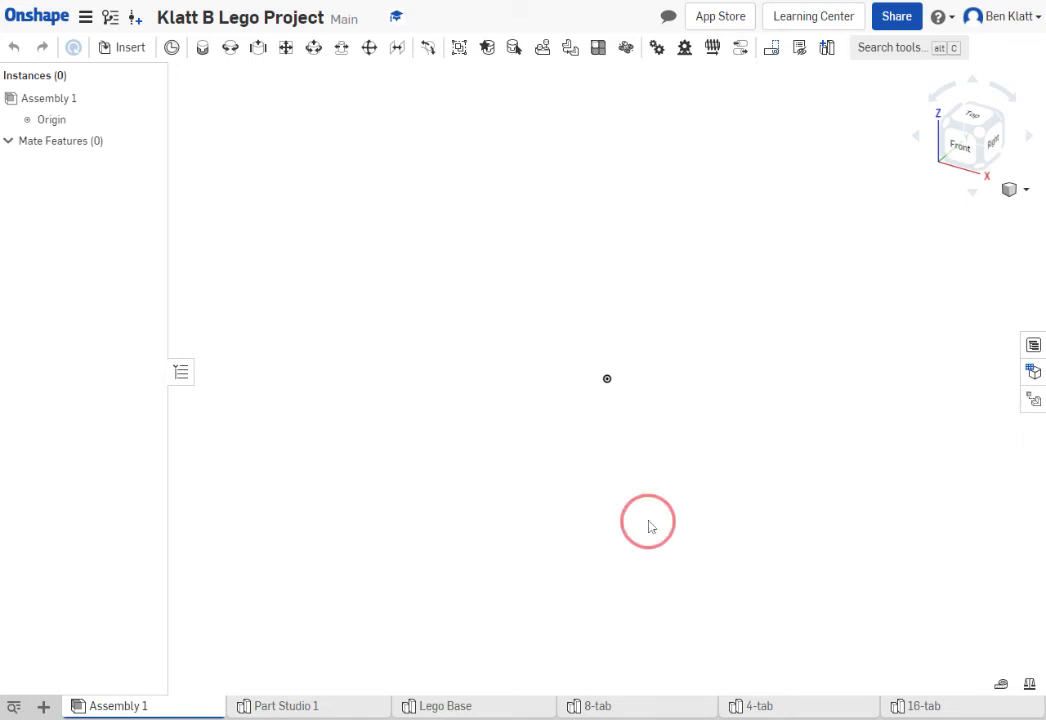
middle_drag(649, 524, 520, 577)
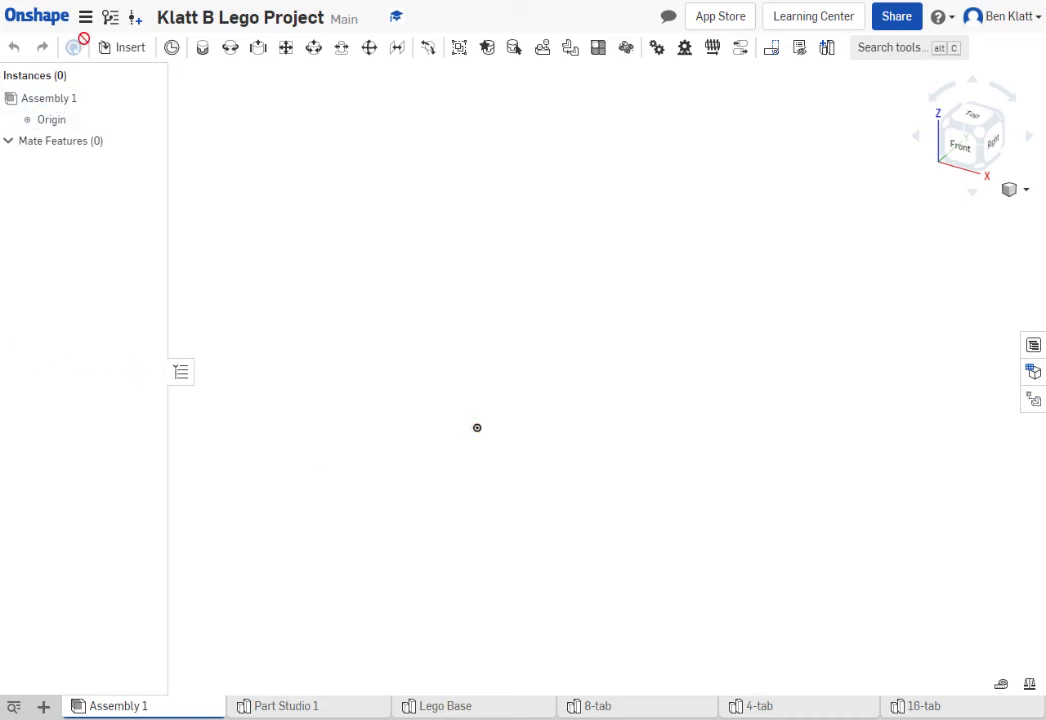
click(119, 50)
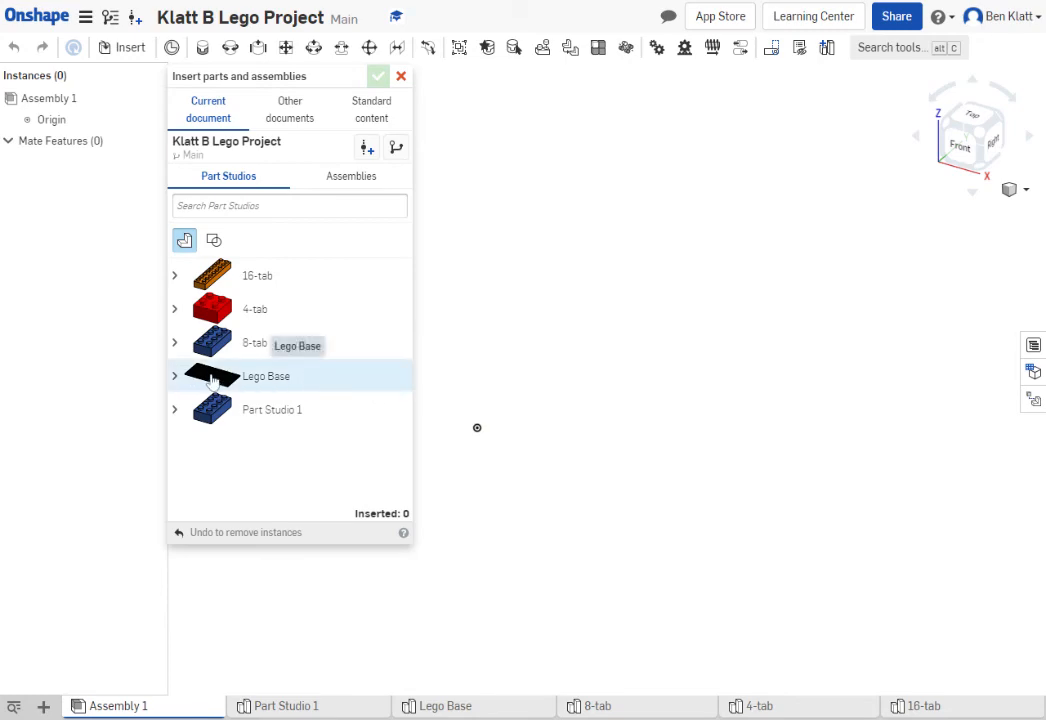
click(257, 378)
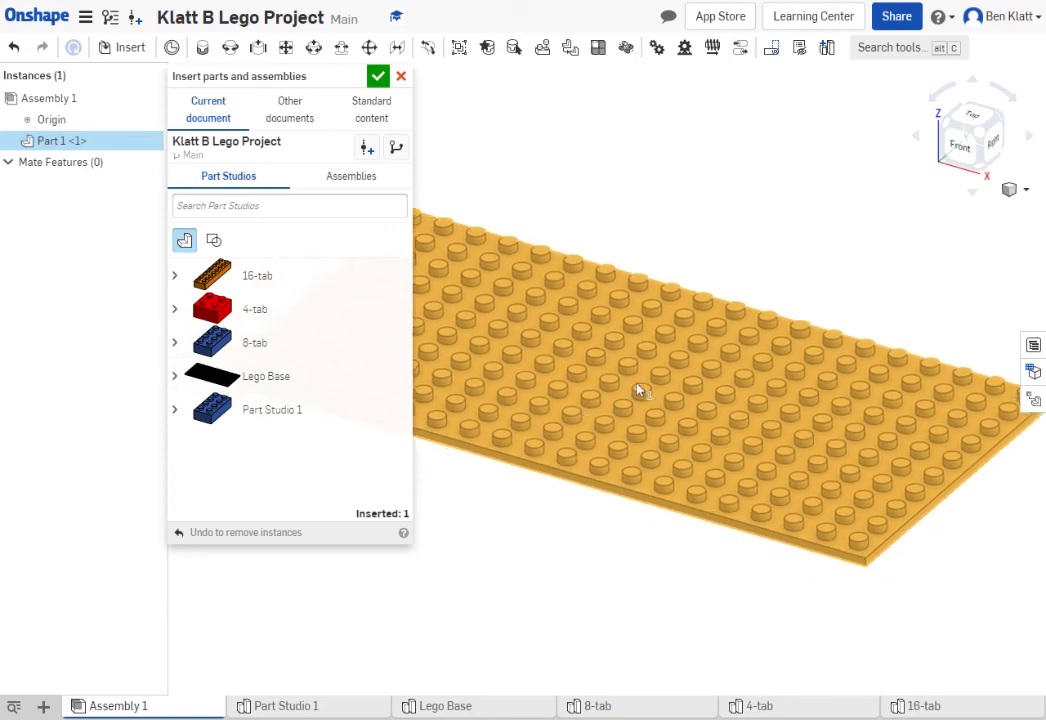
click(668, 447)
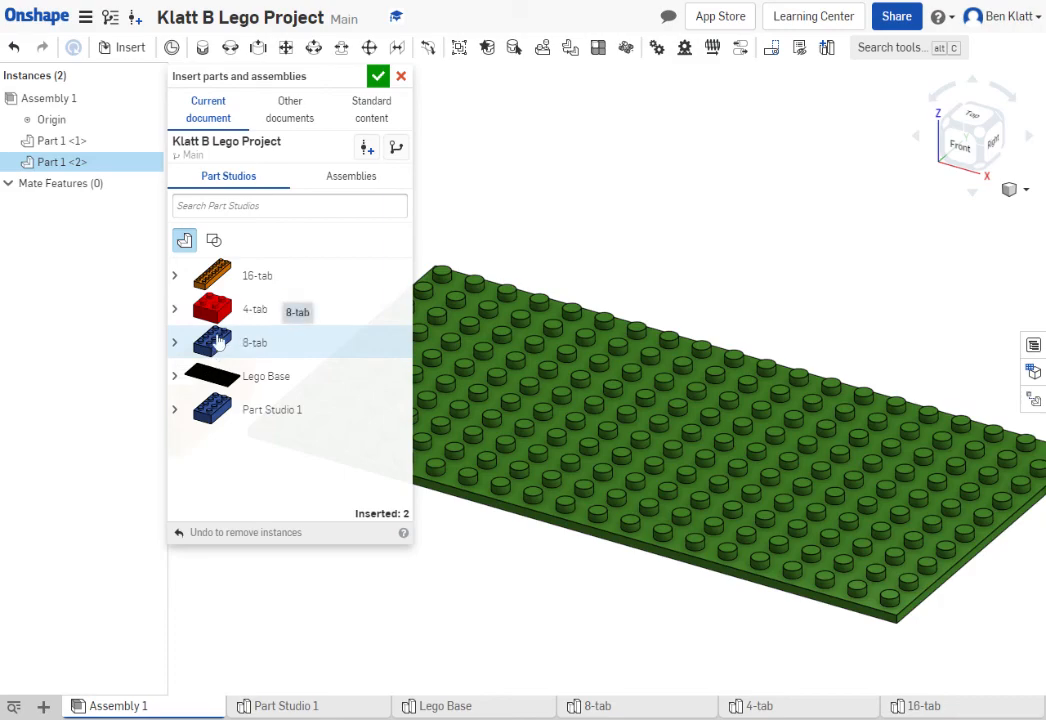
- Insert one 8-tab, one 4-tab and one 16-tab brick into the assembly, keeping all inserted parts
click(232, 285)
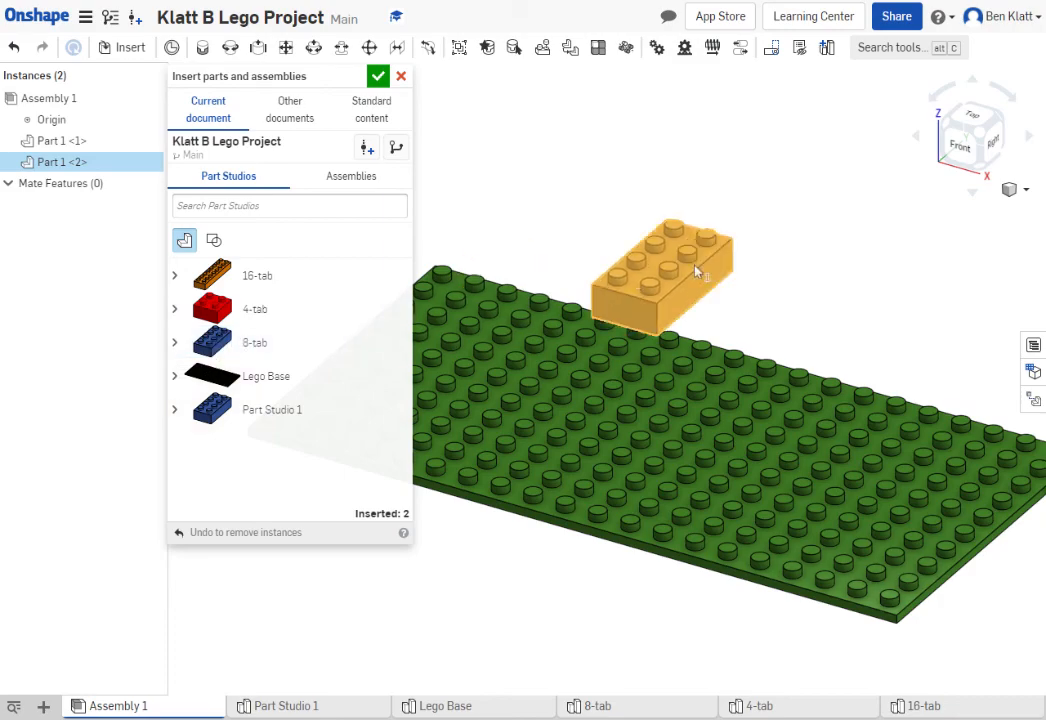
click(276, 318)
click(277, 290)
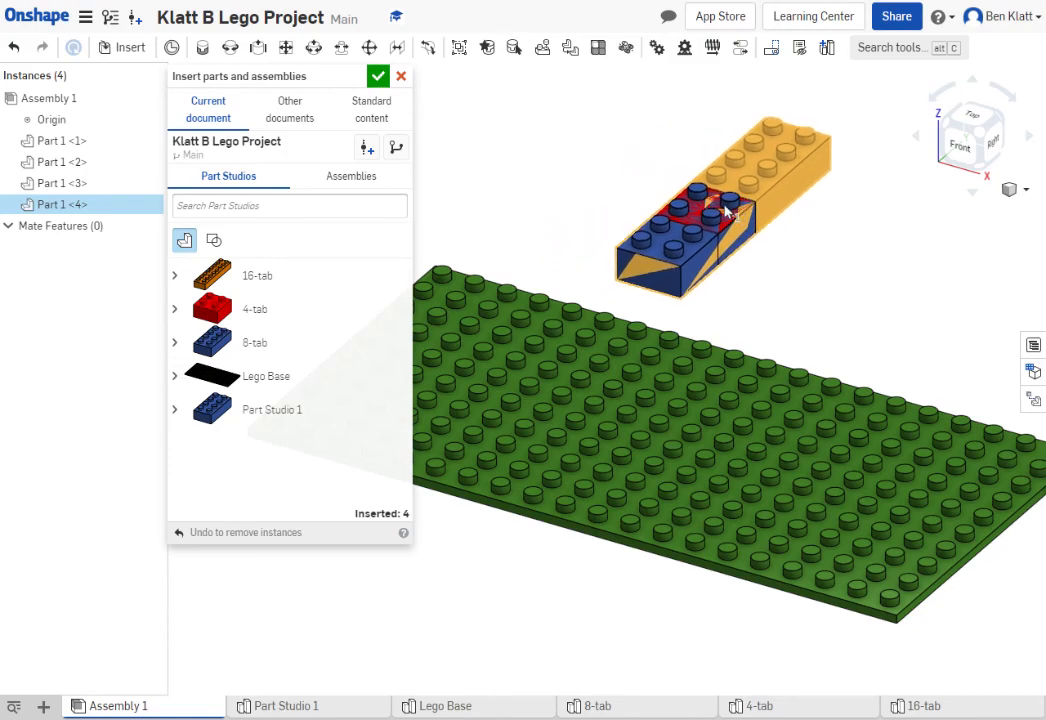
click(400, 77)
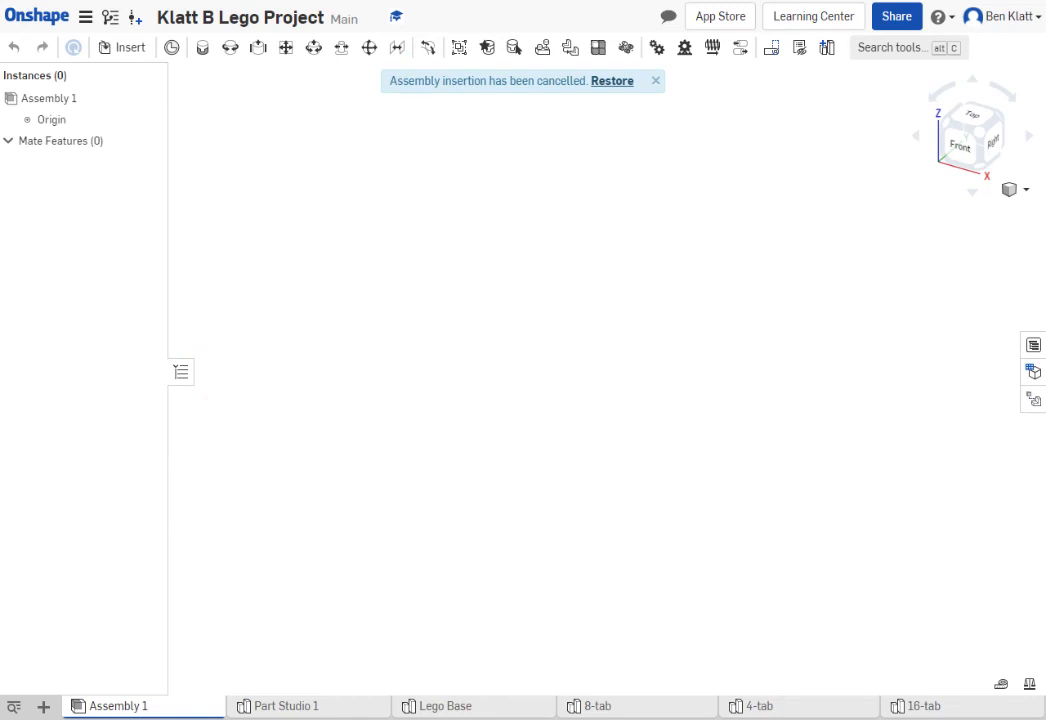
click(619, 84)
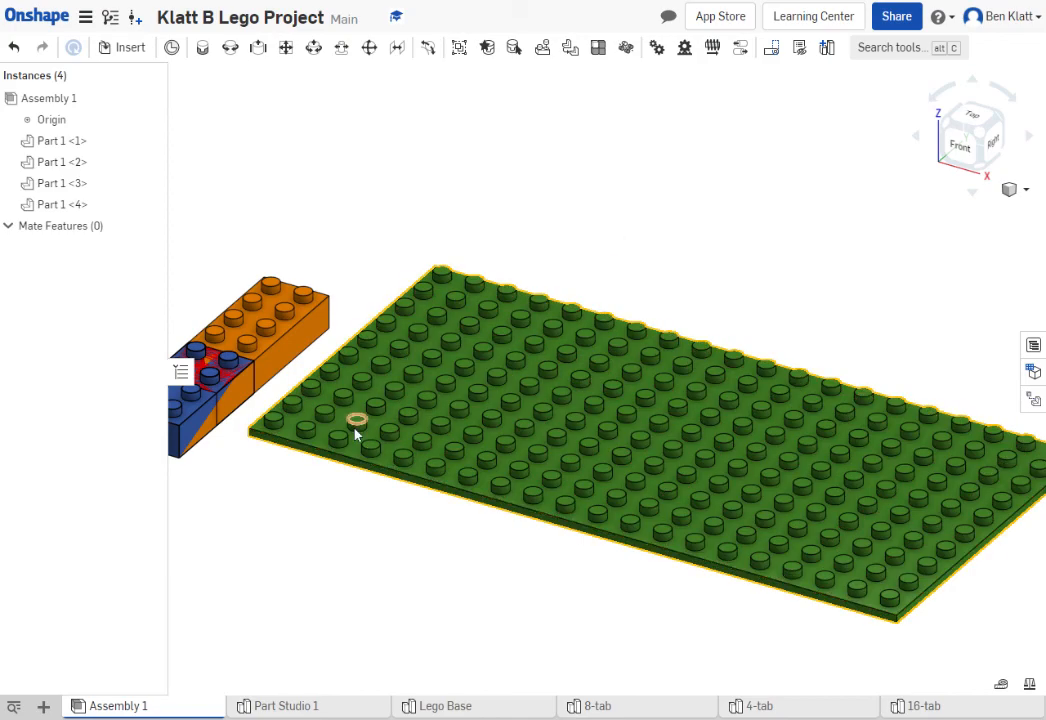
- Pull the overlapping orange 16-tab and blue 8-tab bricks apart, placing both side by side behind the green base
click(341, 542)
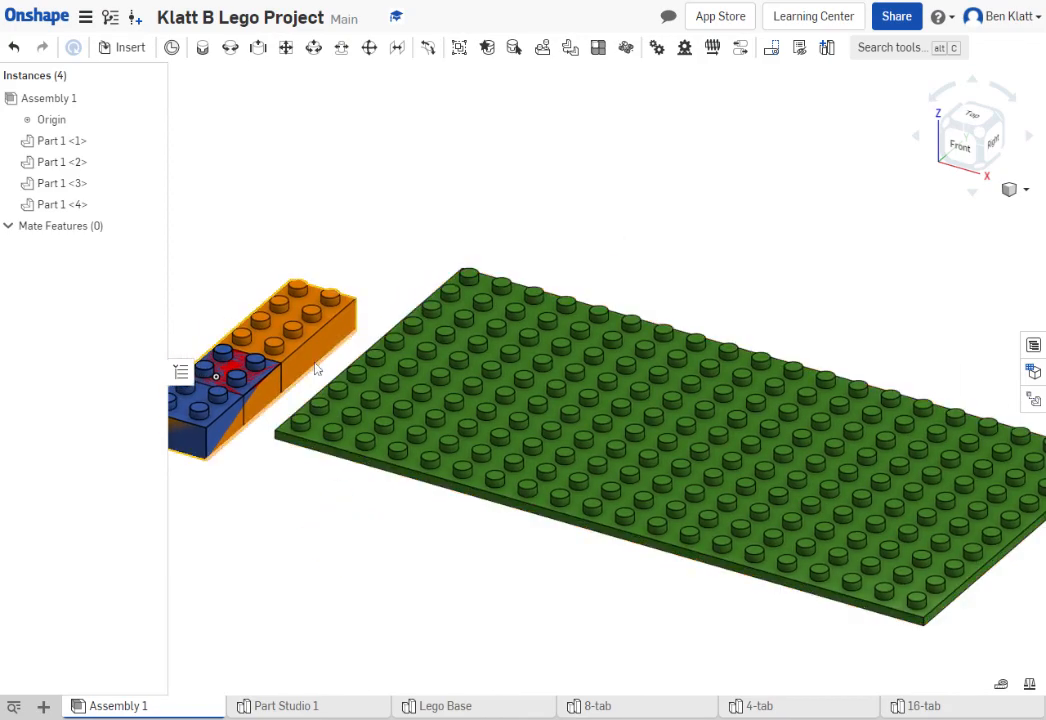
mouse_move(346, 327)
mouse_down()
mouse_move(507, 240)
mouse_move(656, 182)
mouse_move(575, 201)
mouse_move(346, 299)
mouse_move(507, 273)
mouse_move(532, 217)
mouse_move(466, 212)
mouse_up()
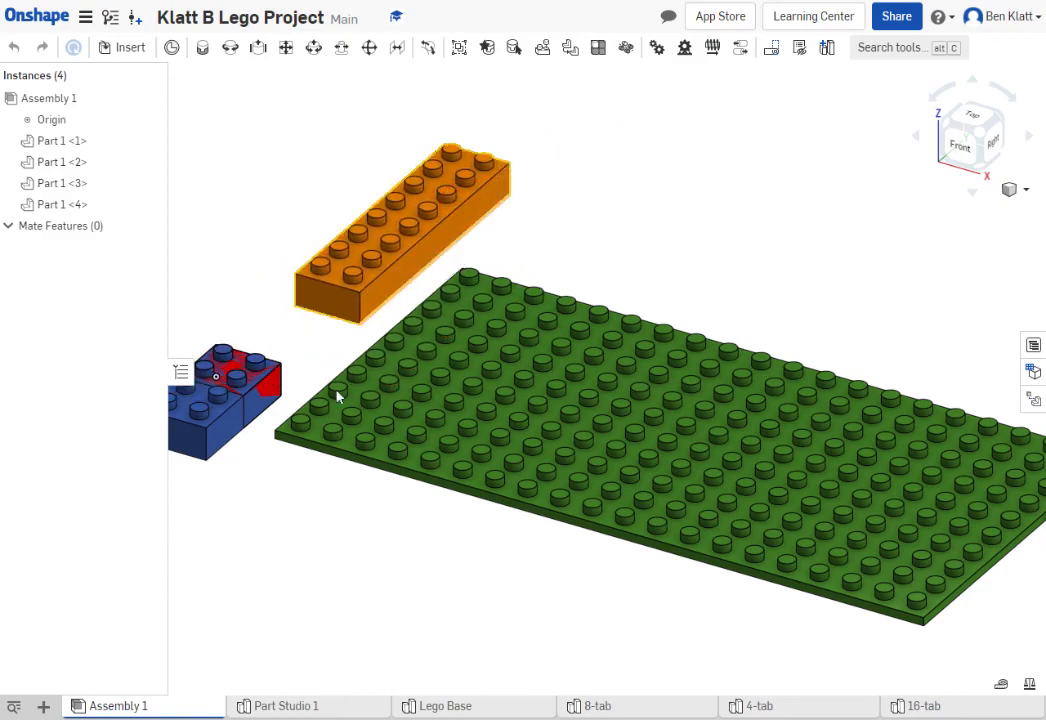
click(215, 422)
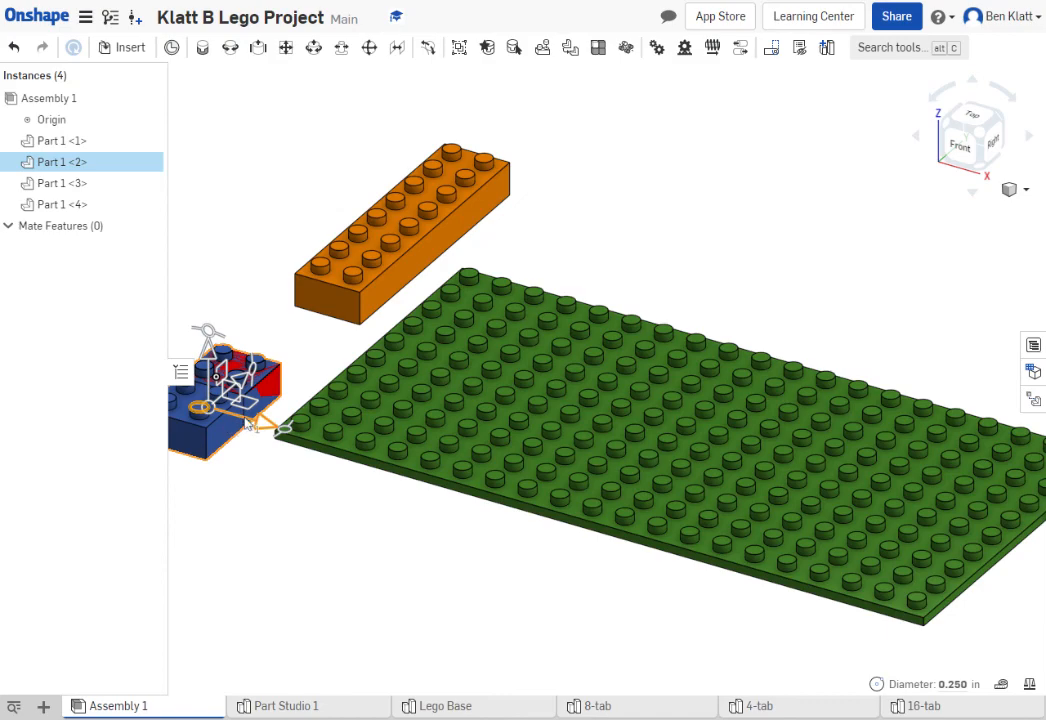
drag(248, 423, 405, 513)
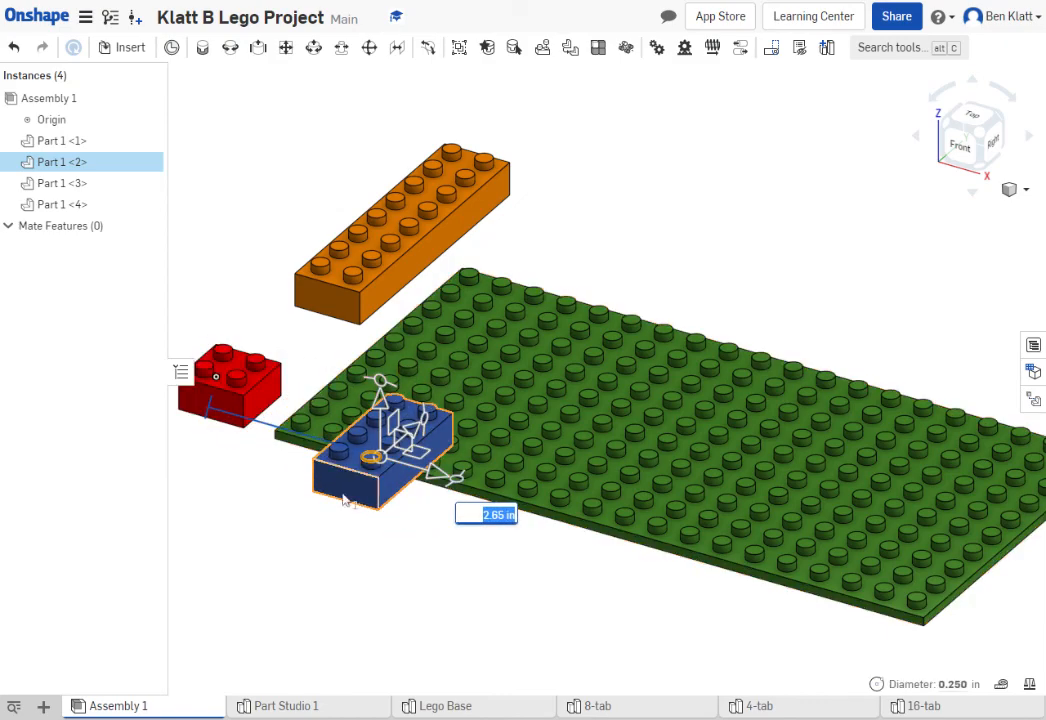
drag(395, 450, 560, 238)
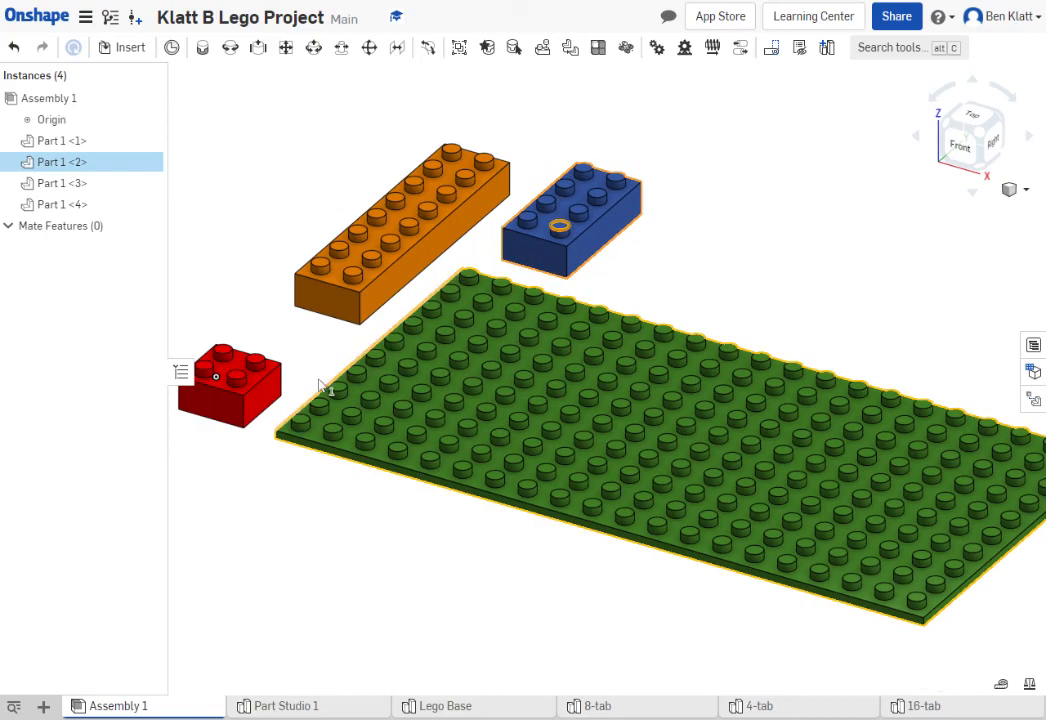
- Move the red 4-tab brick slightly, keeping it beside the short edge of the green base, clear of the orange brick
drag(261, 386, 285, 374)
click(268, 479)
scroll(350, 567, down, 2)
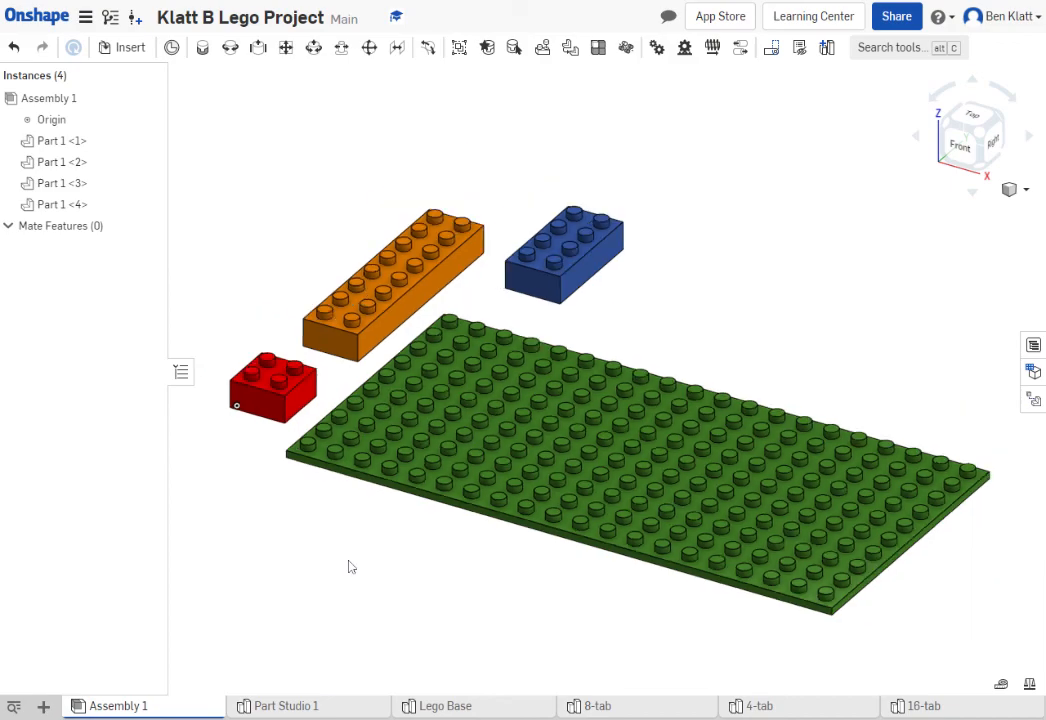
middle_drag(405, 673, 378, 587)
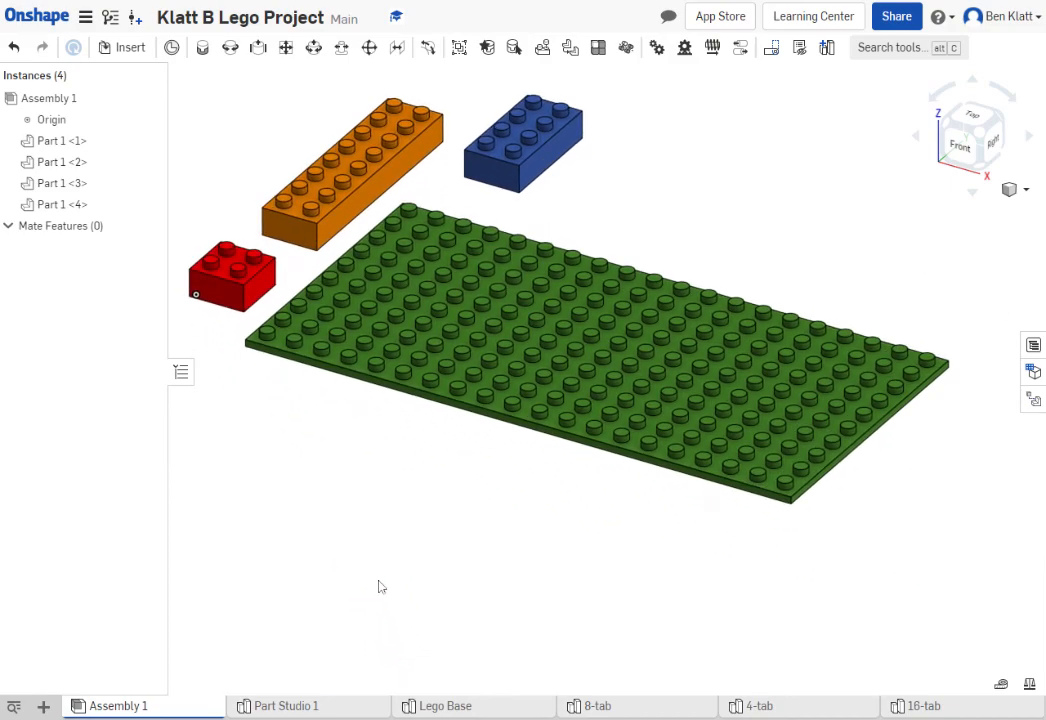